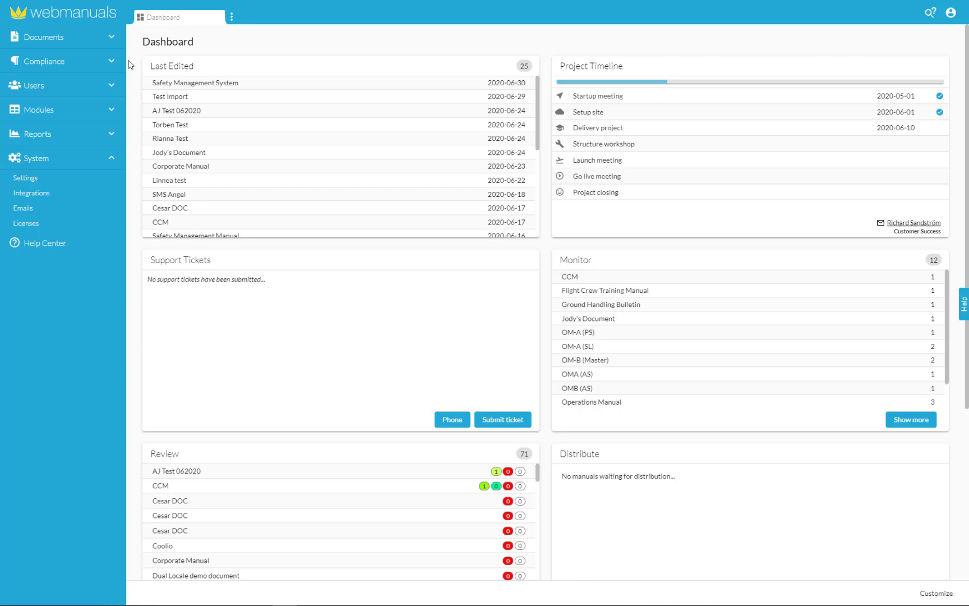
# Step: Open the Manage Documents page and expand all document categories
pyautogui.click(116, 39)
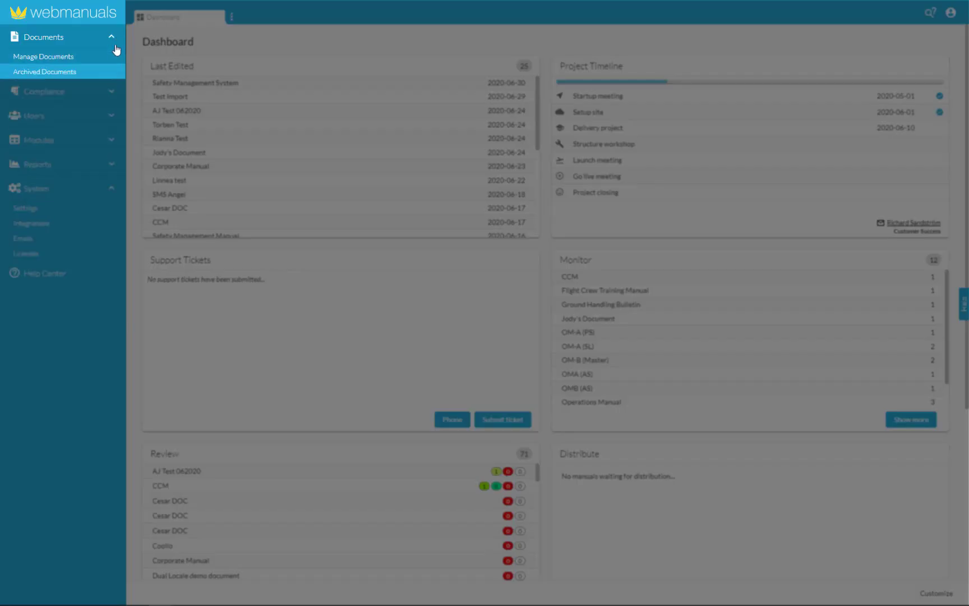
pyautogui.click(113, 61)
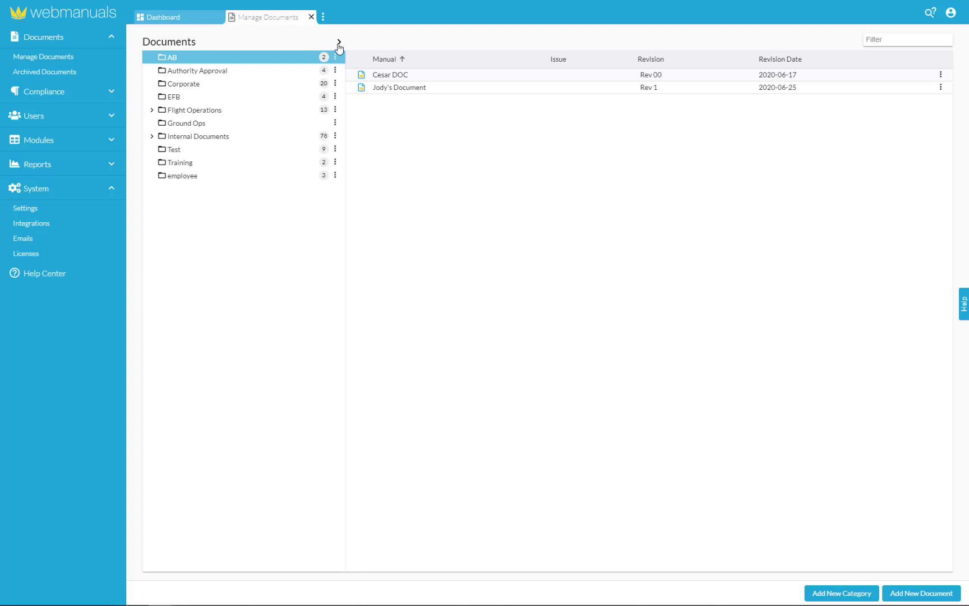
pyautogui.click(338, 44)
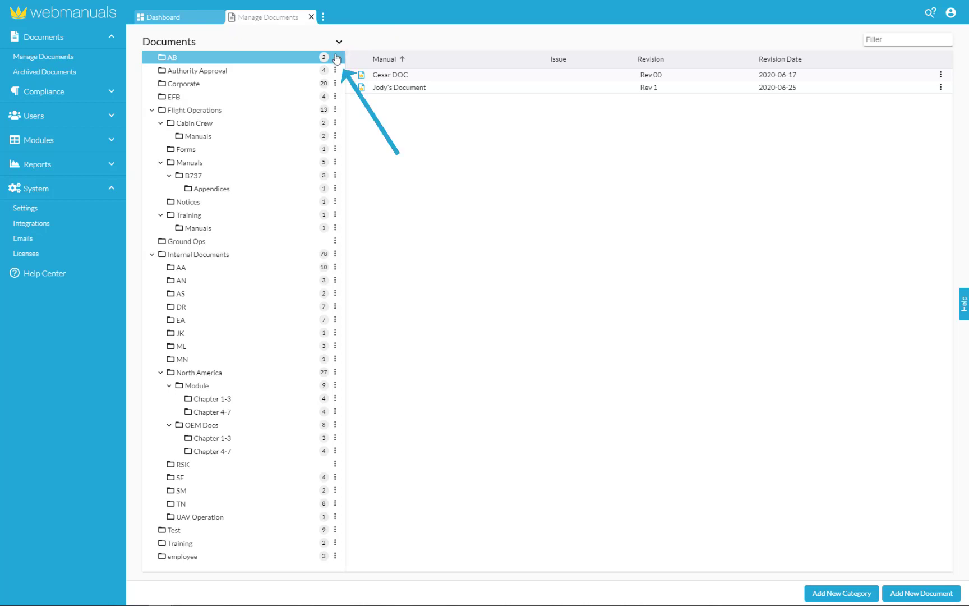
# Step: Check the options available for the AB category and select the category to list its documents
pyautogui.click(335, 58)
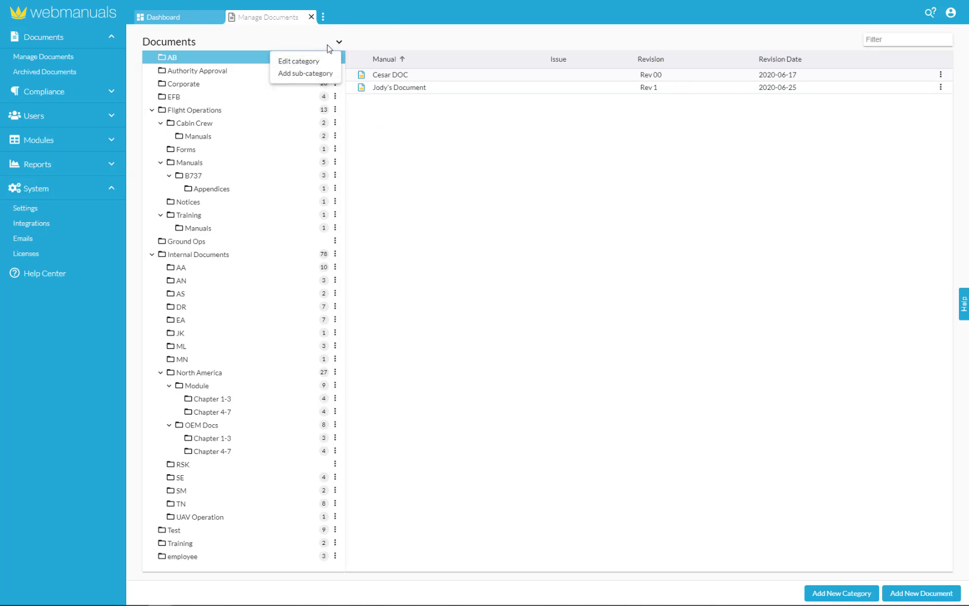
pyautogui.click(327, 45)
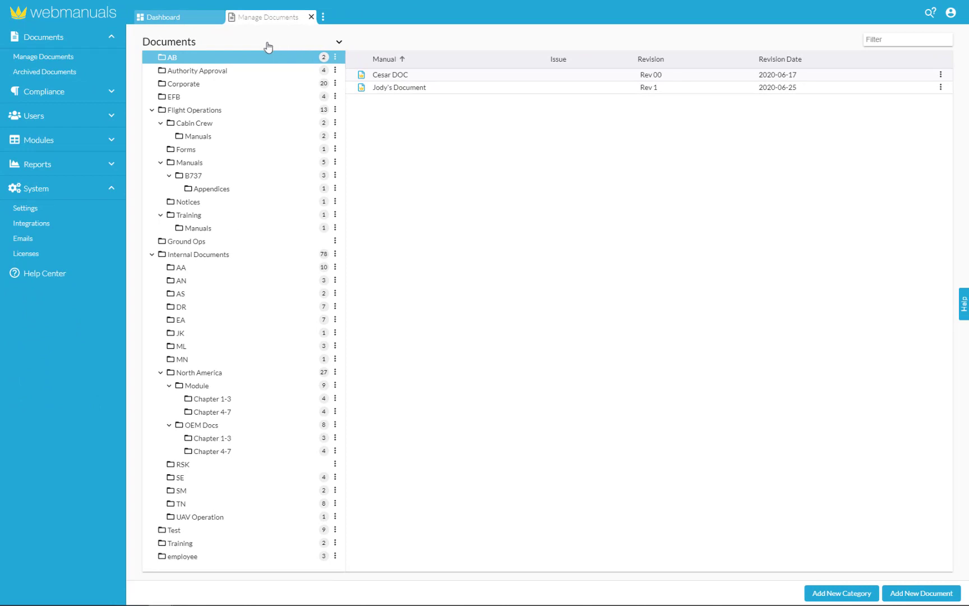
pyautogui.click(168, 58)
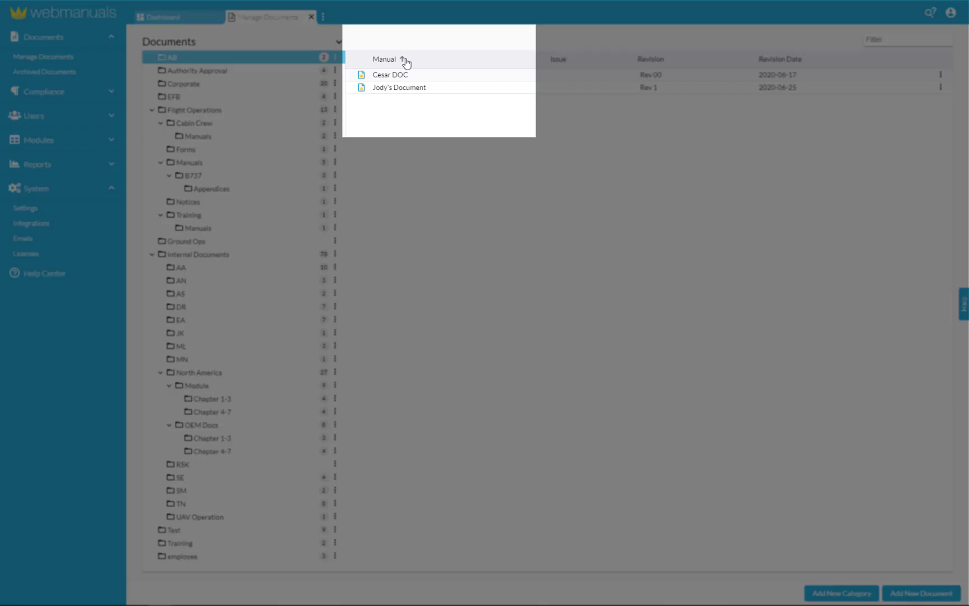
# Step: Sort the AB category's documents by manual name in descending order and check the options for Jody's Document
pyautogui.click(404, 60)
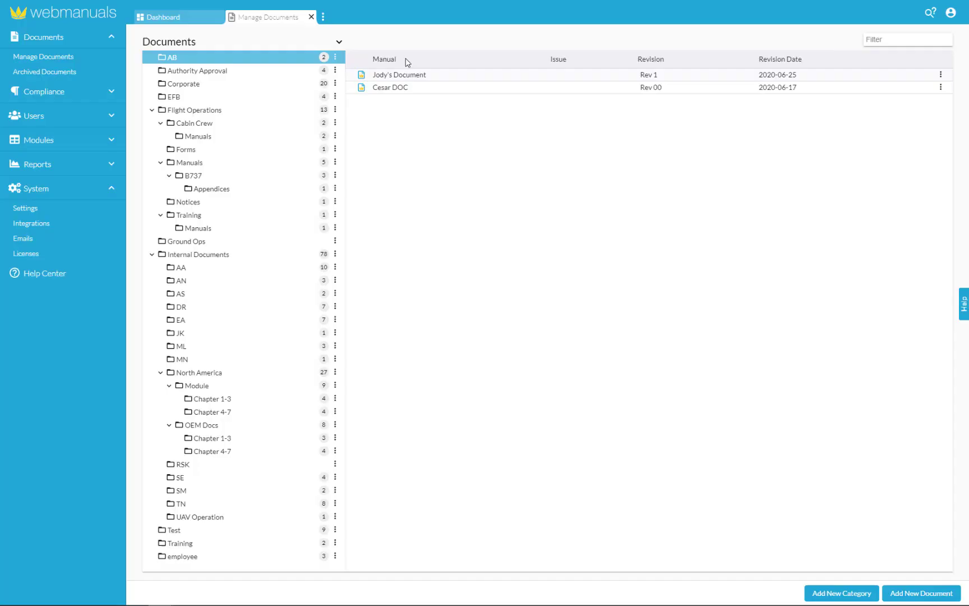
pyautogui.click(920, 152)
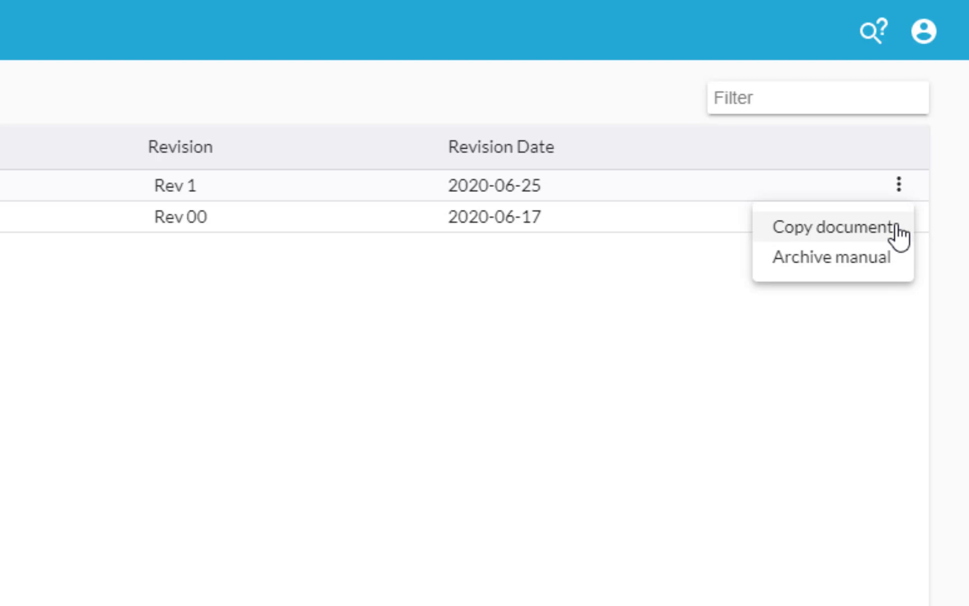
pyautogui.click(898, 302)
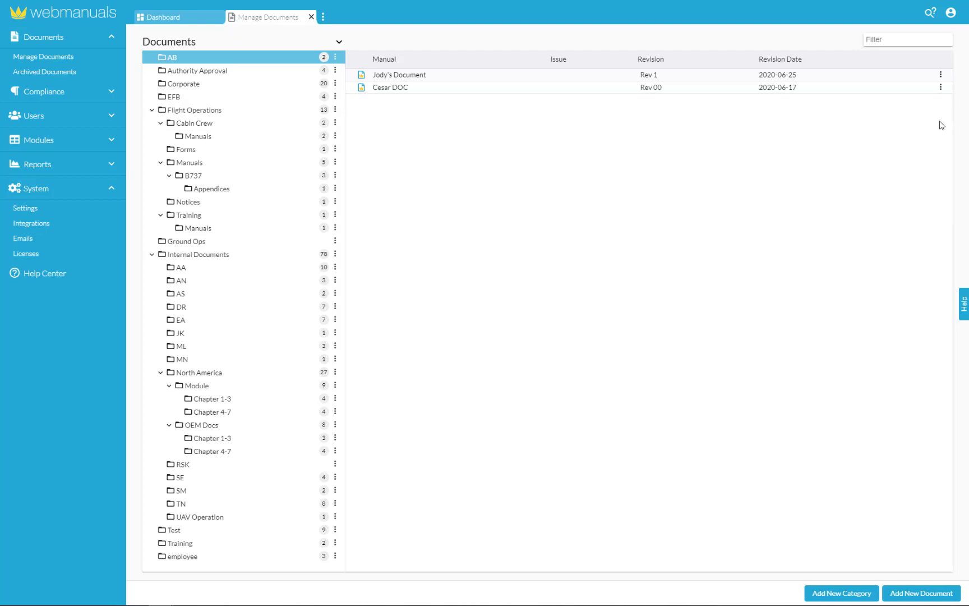
# Step: Open Jody's Document with the navigation sidebar collapsed and view the pending tasks in its Monitor stage
pyautogui.click(425, 79)
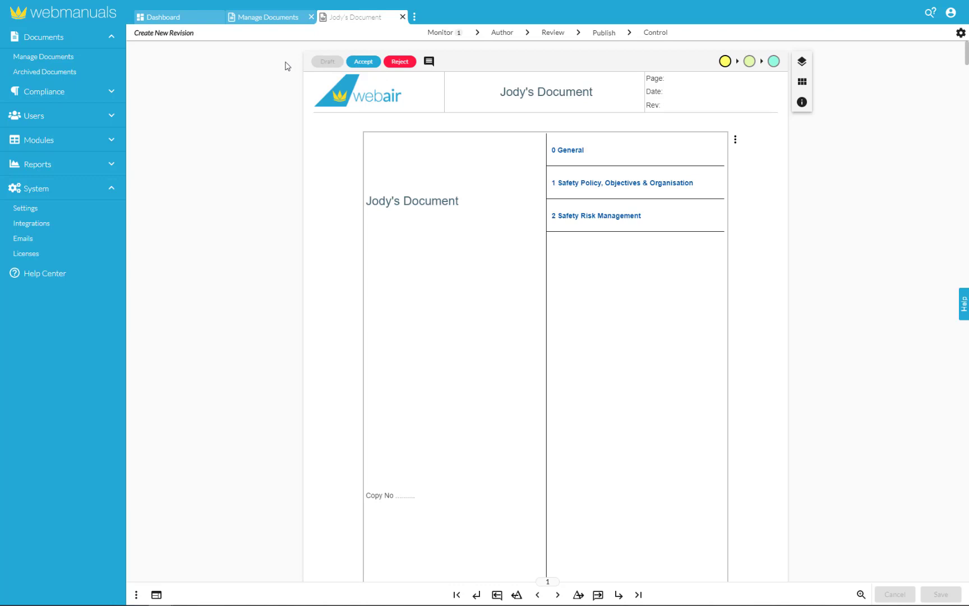
pyautogui.click(17, 12)
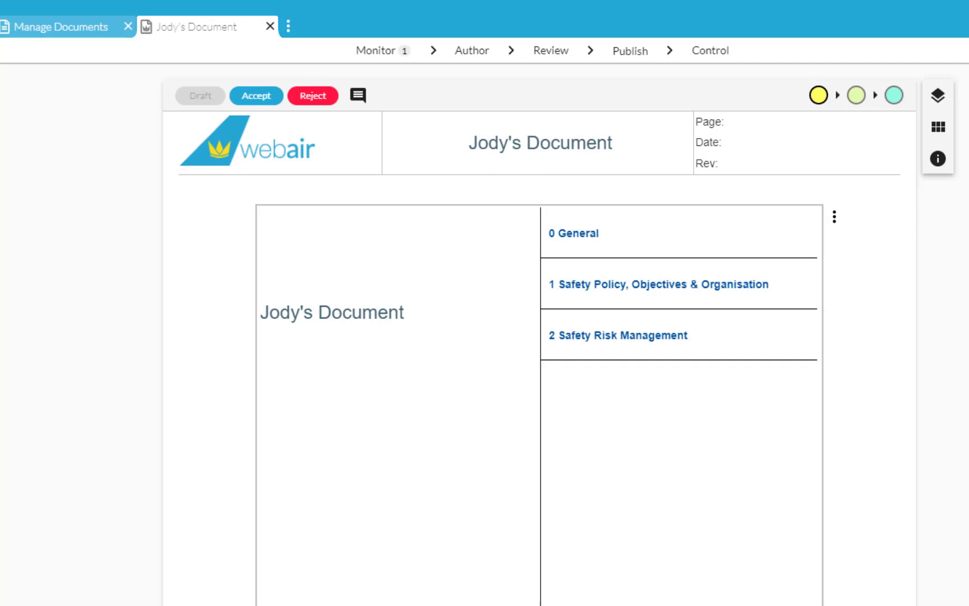
pyautogui.click(376, 50)
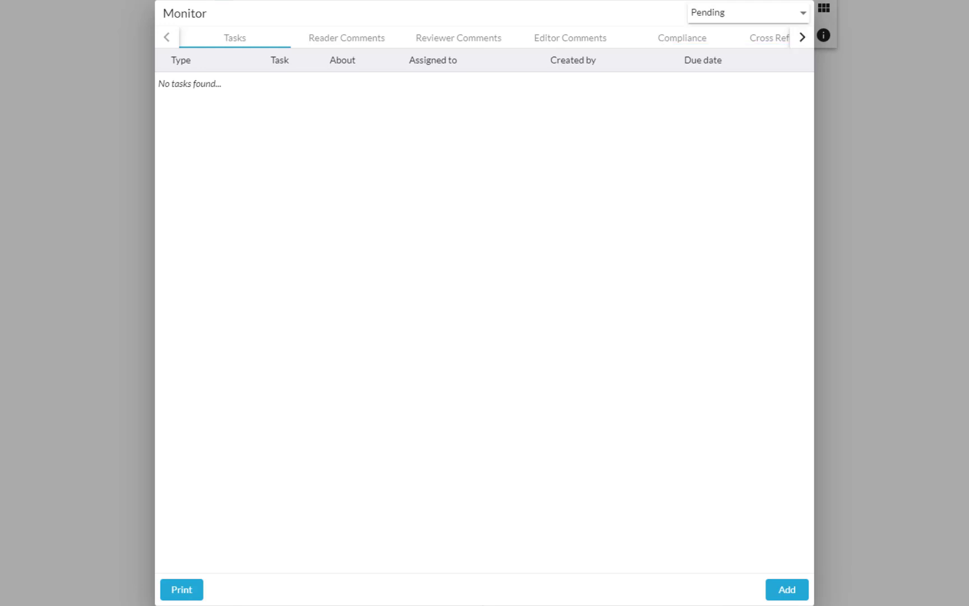
pyautogui.click(396, 60)
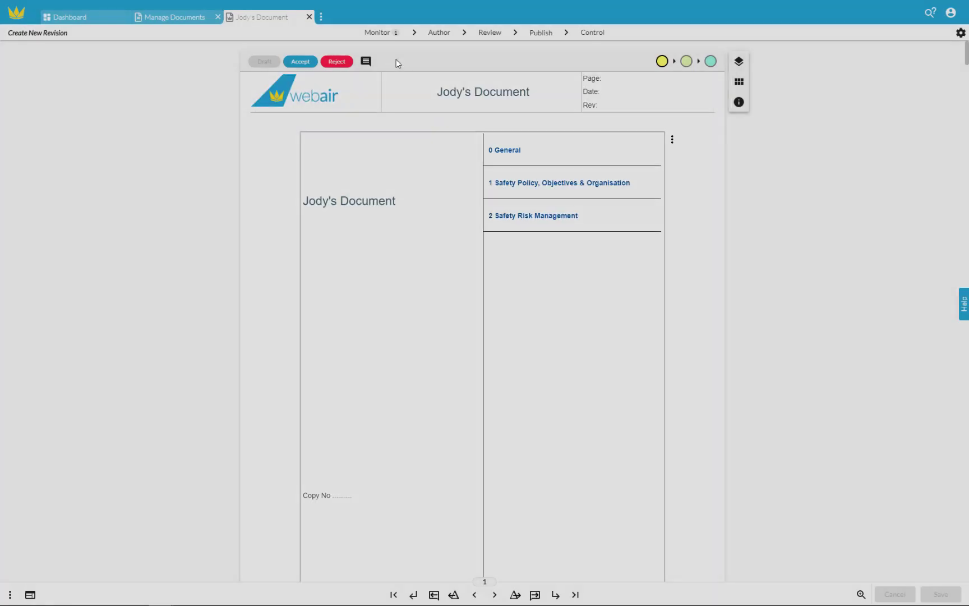
# Step: In the Author stage, check the cover page's options and the form for creating a new chapter
pyautogui.click(438, 34)
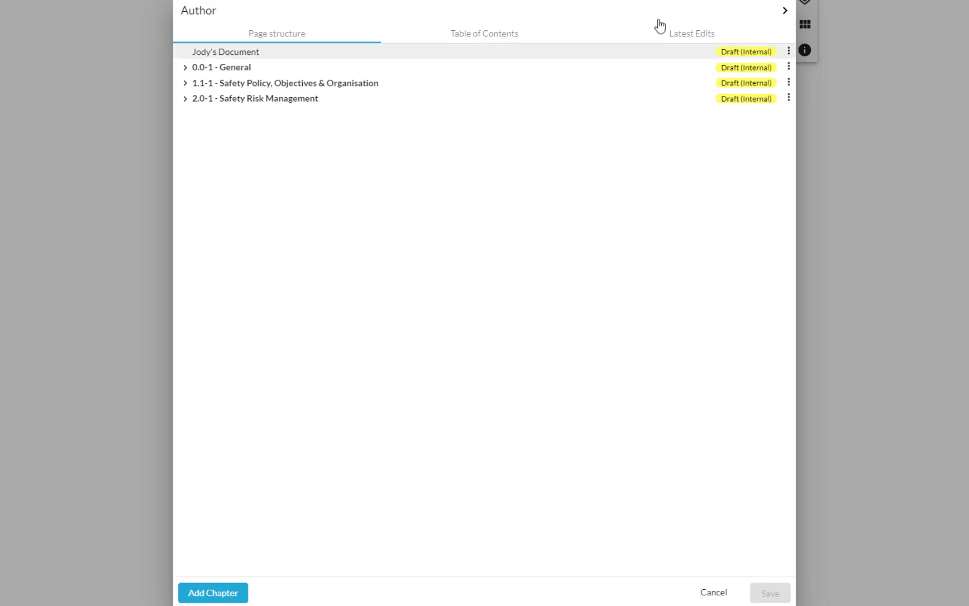
pyautogui.click(788, 51)
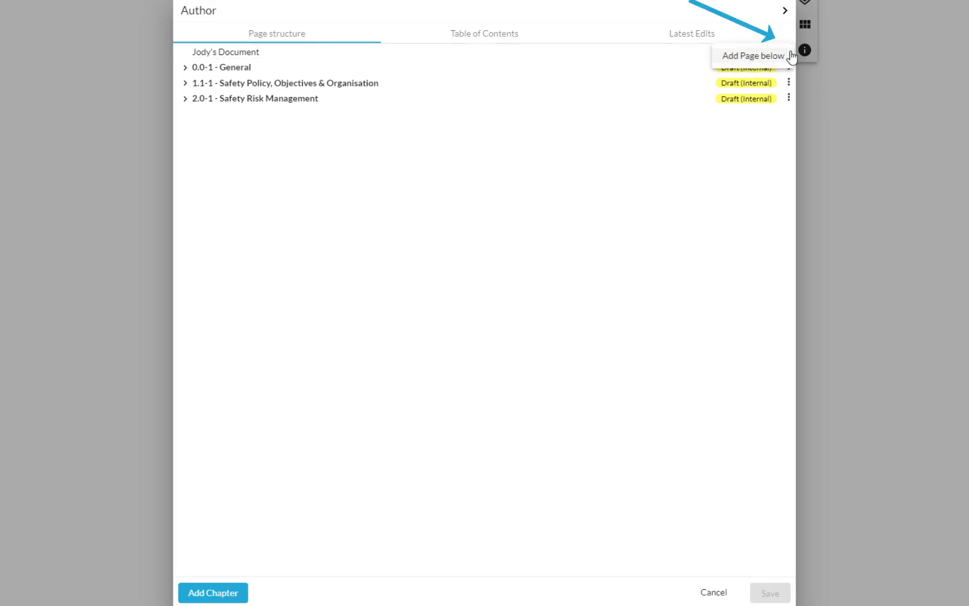
pyautogui.click(779, 160)
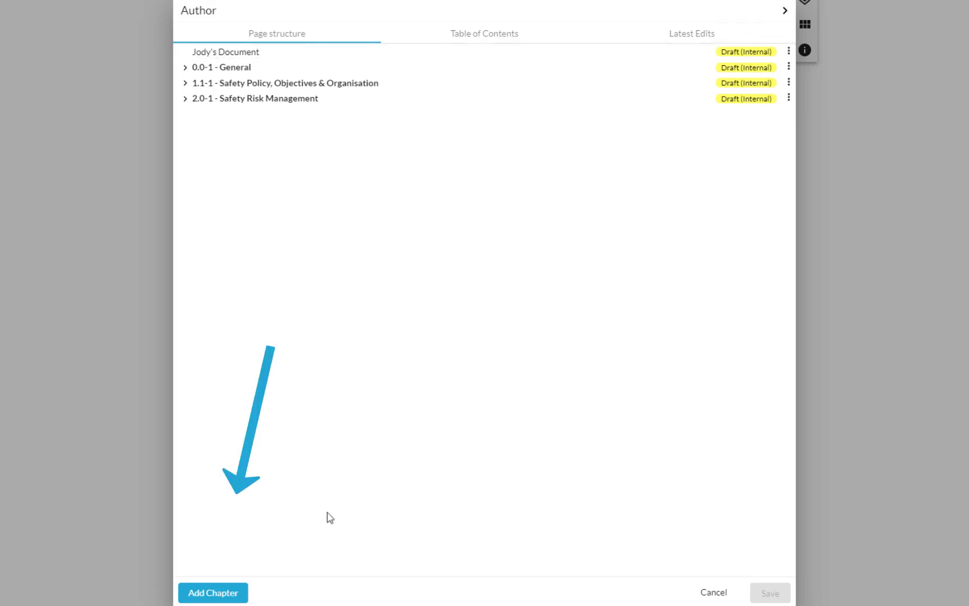
pyautogui.click(232, 592)
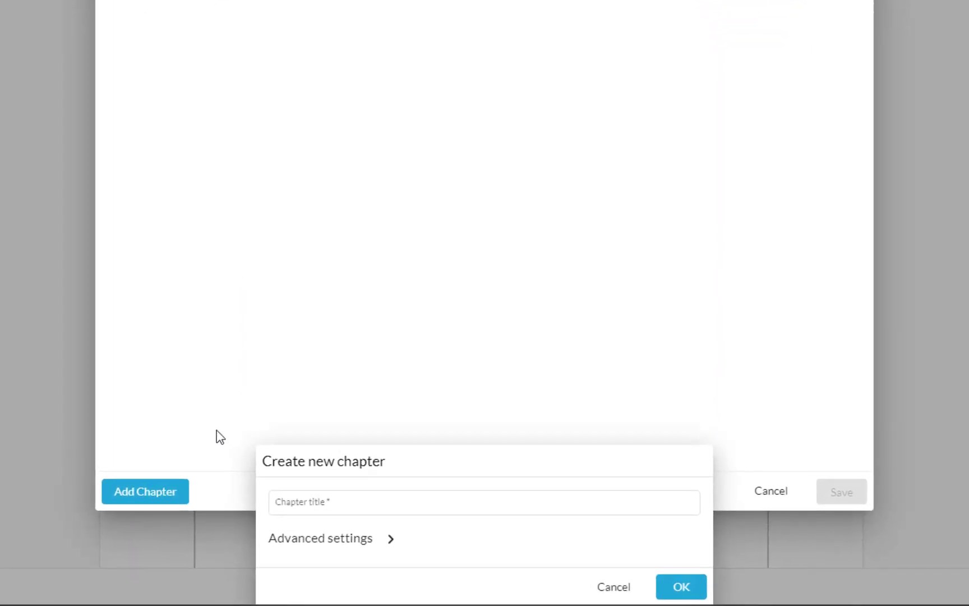
pyautogui.click(217, 431)
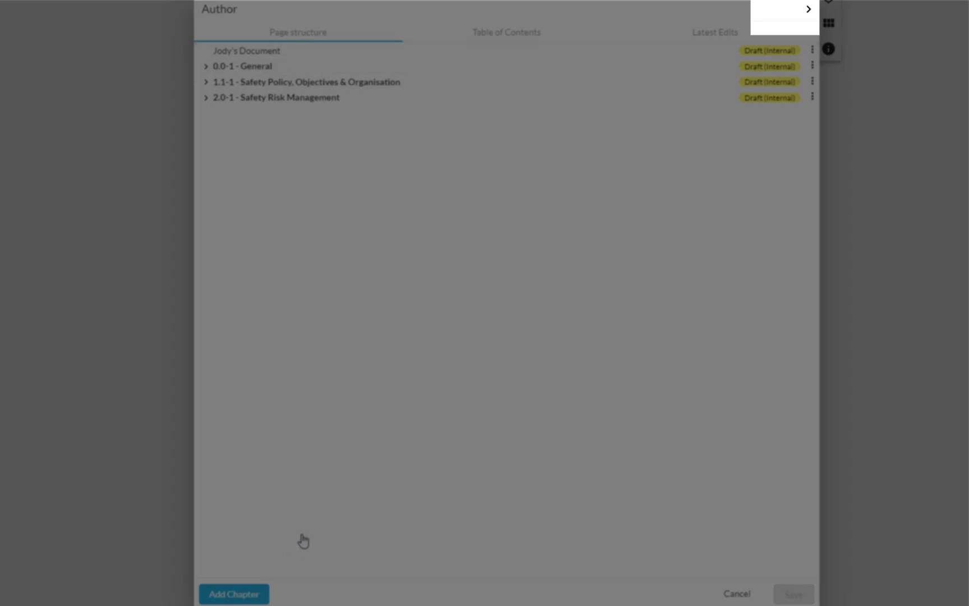
# Step: Expand all chapters in the page structure and move 0.5-2 Empty Page directly below 0.3-1 Organisational chart
pyautogui.click(808, 11)
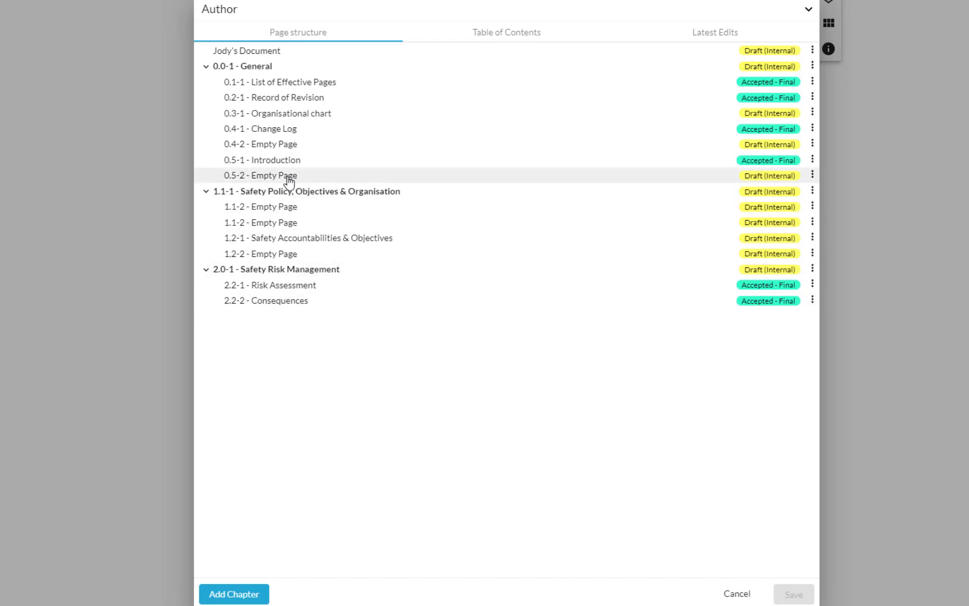
pyautogui.moveTo(288, 177); pyautogui.dragTo(296, 123)
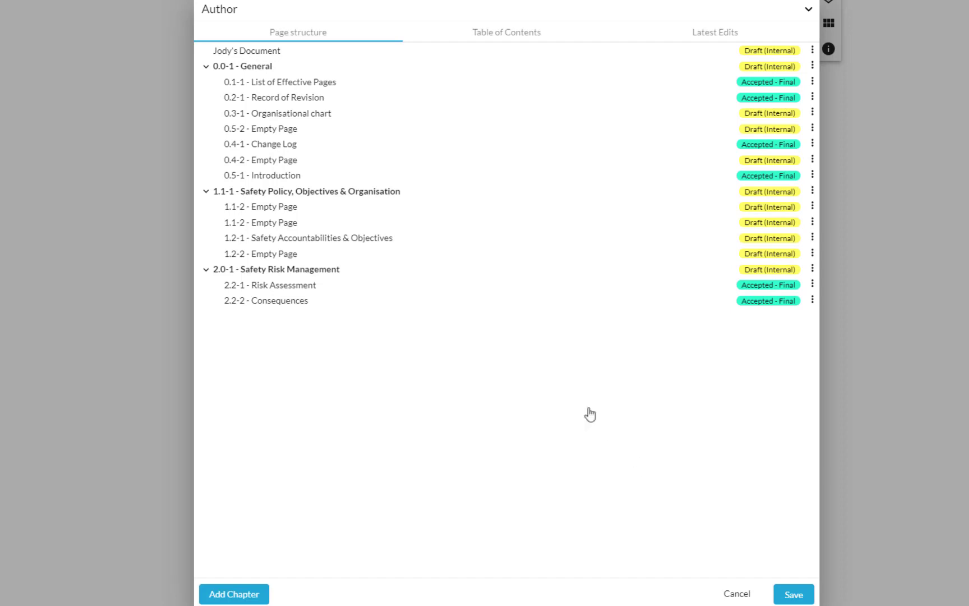
# Step: Mark page 0.3-1 Organisational chart for deletion and add a new page below 0.5-2 Empty Page
pyautogui.keyDown('shift'); pyautogui.click(312, 114); pyautogui.keyUp('shift')
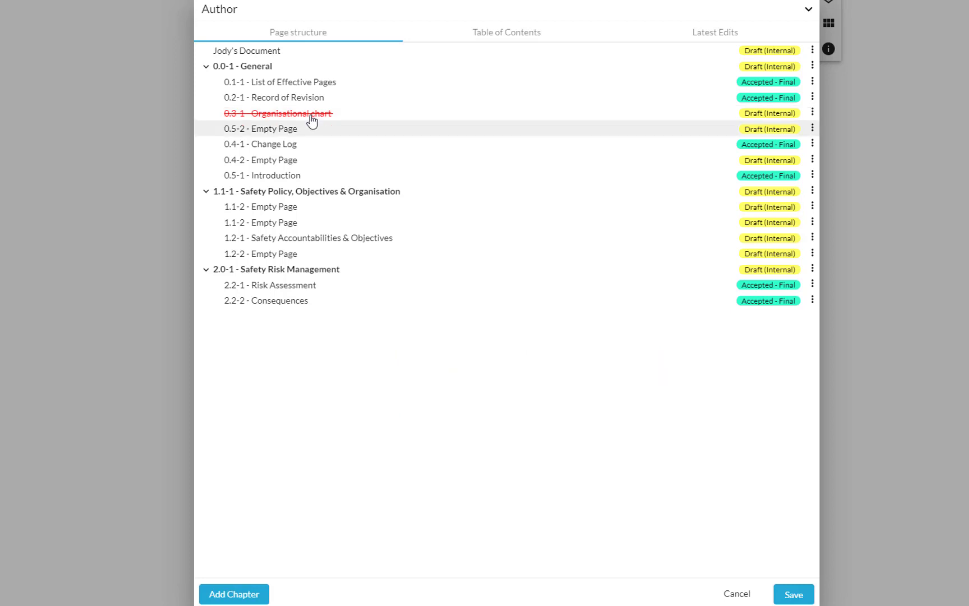
pyautogui.keyDown('ctrl'); pyautogui.click(308, 133); pyautogui.keyUp('ctrl')
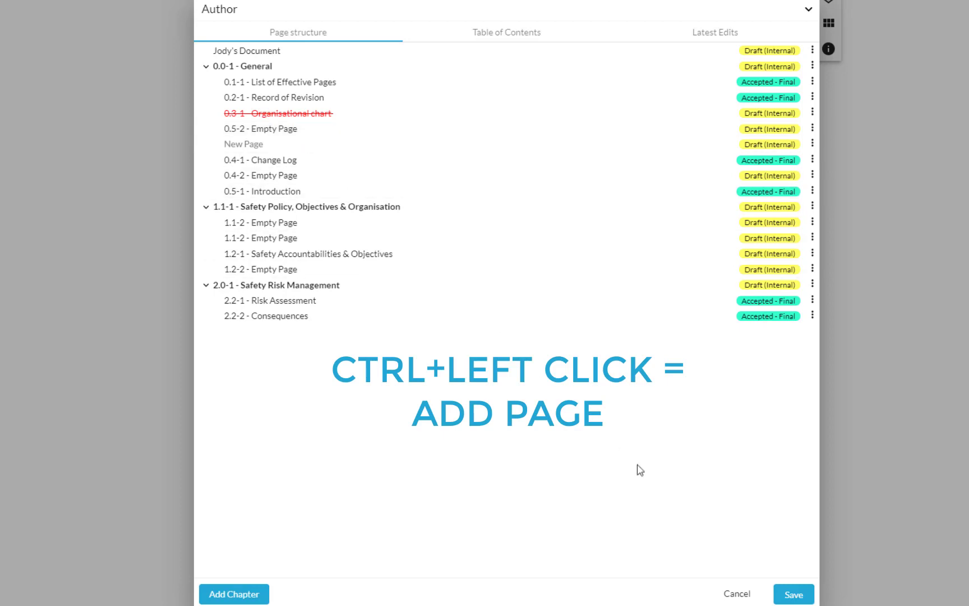
# Step: View the document's table of contents with all headings expanded, and collapse it again
pyautogui.click(517, 37)
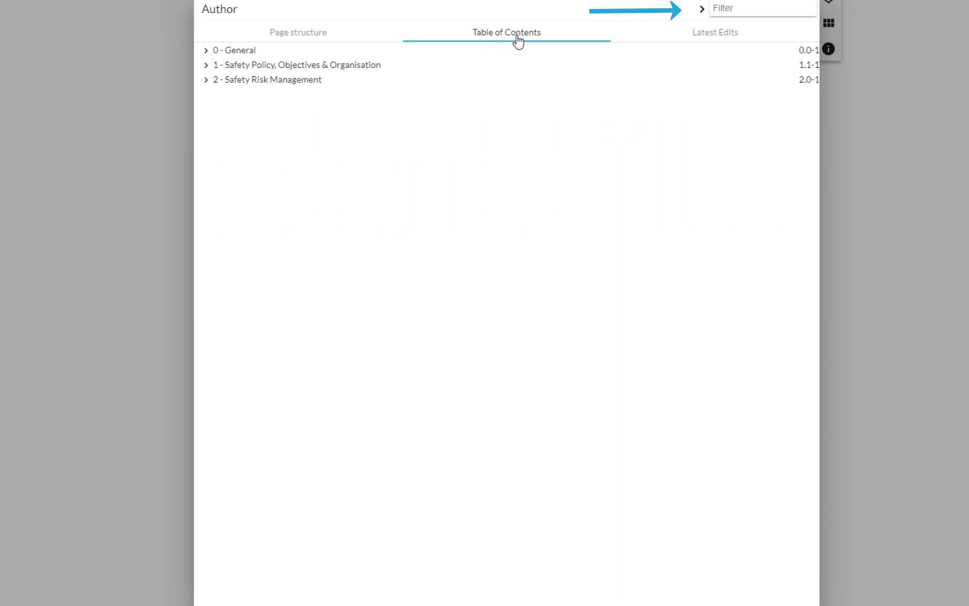
pyautogui.click(702, 10)
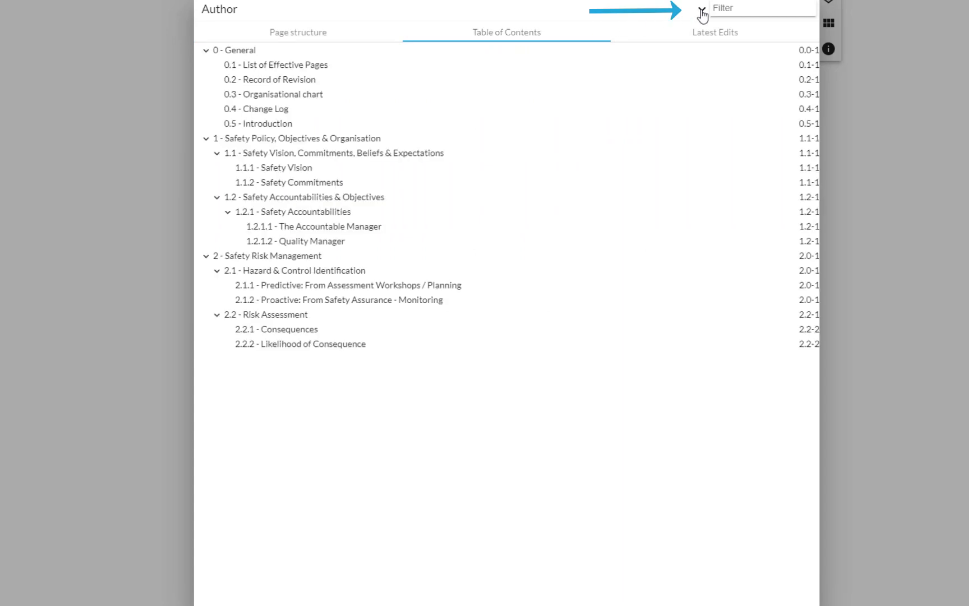
pyautogui.click(702, 10)
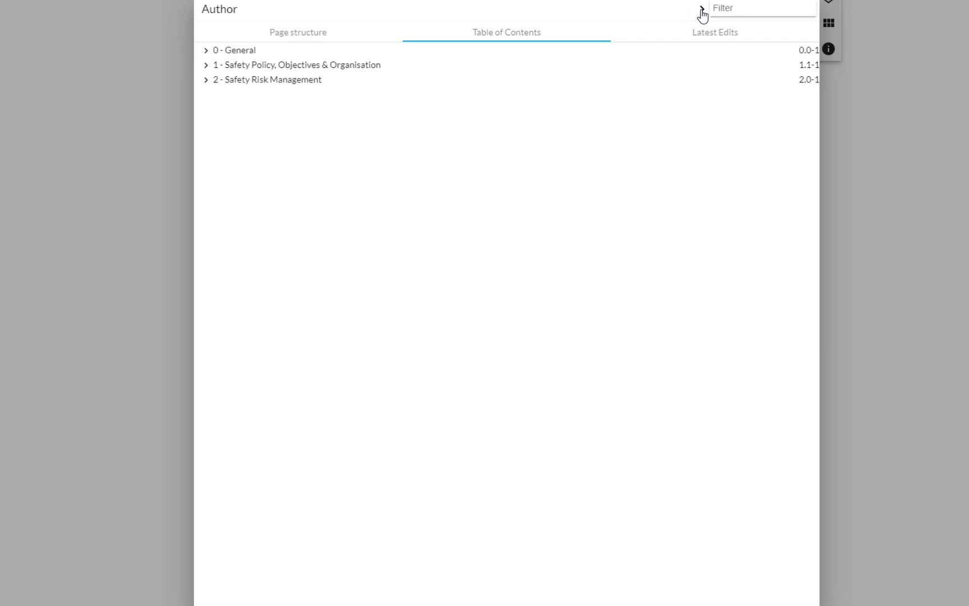
# Step: Review the details of the first two entries in the latest edits and close the Author window
pyautogui.click(703, 33)
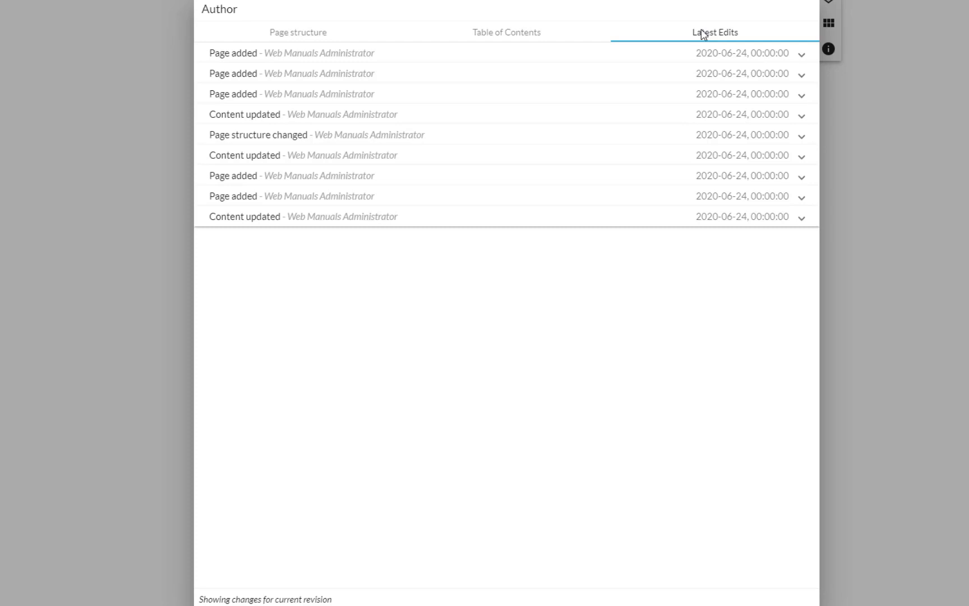
pyautogui.click(802, 56)
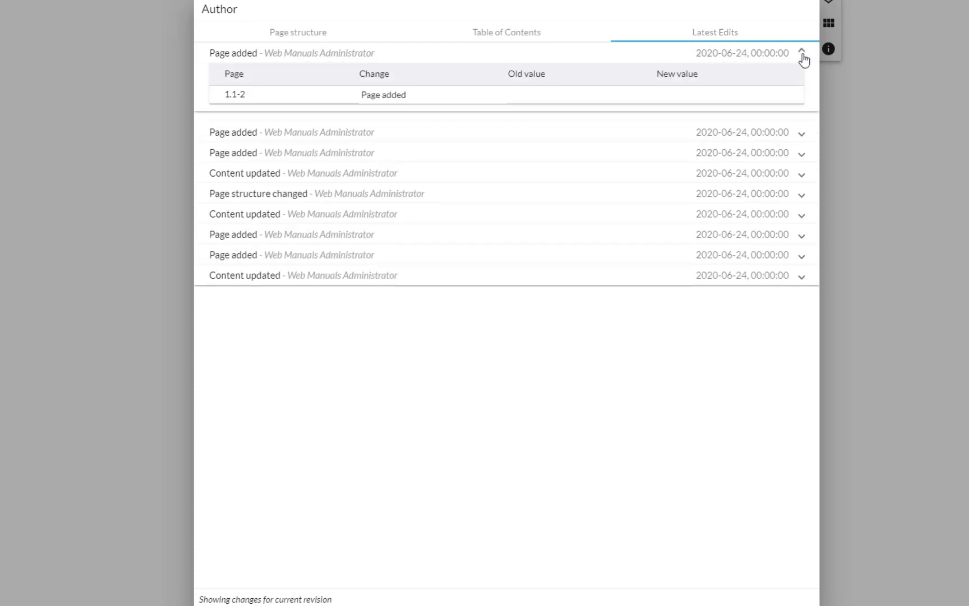
pyautogui.click(803, 135)
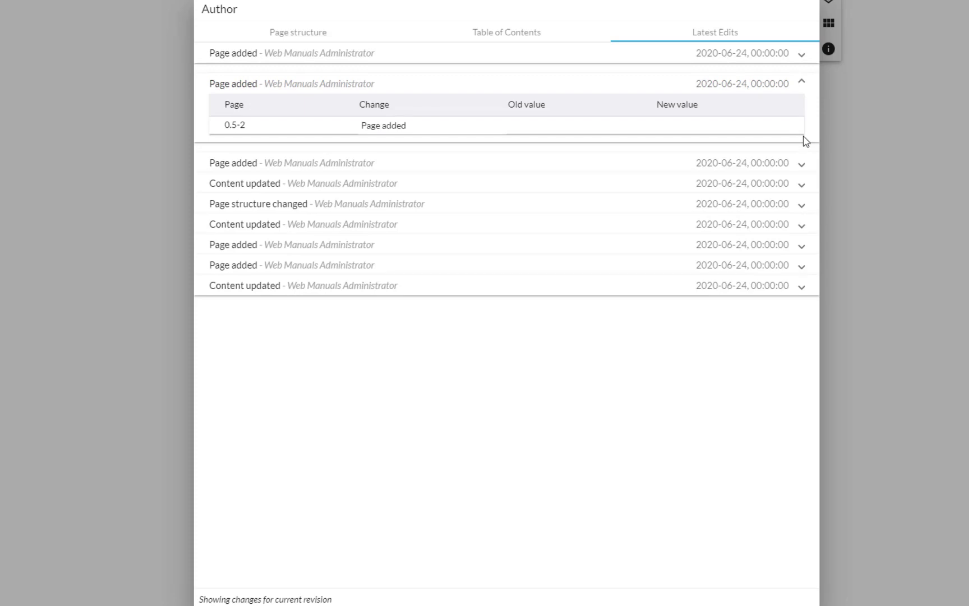
pyautogui.click(890, 320)
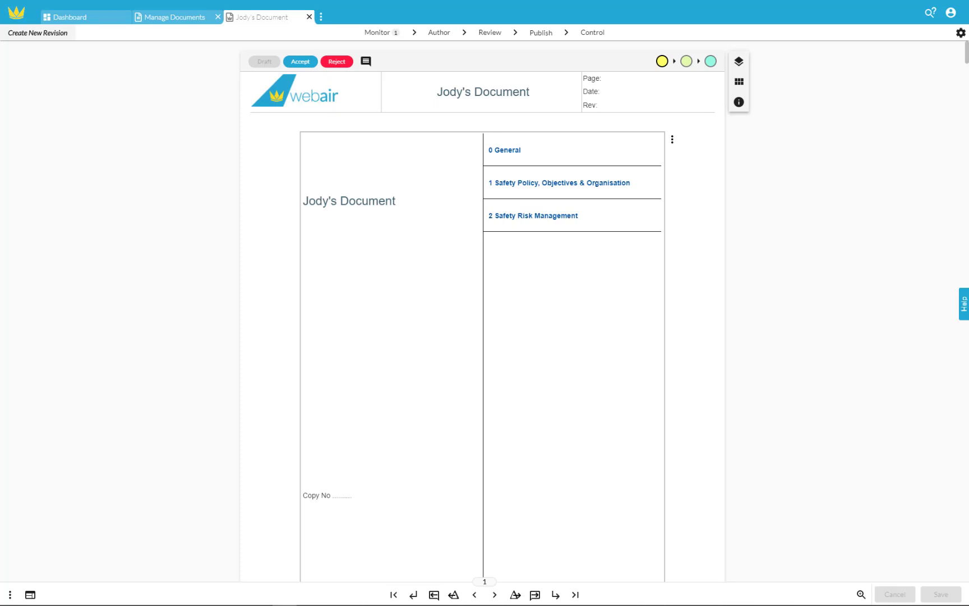
# Step: View the form for creating a new revision of the document and close it without saving
pyautogui.click(50, 37)
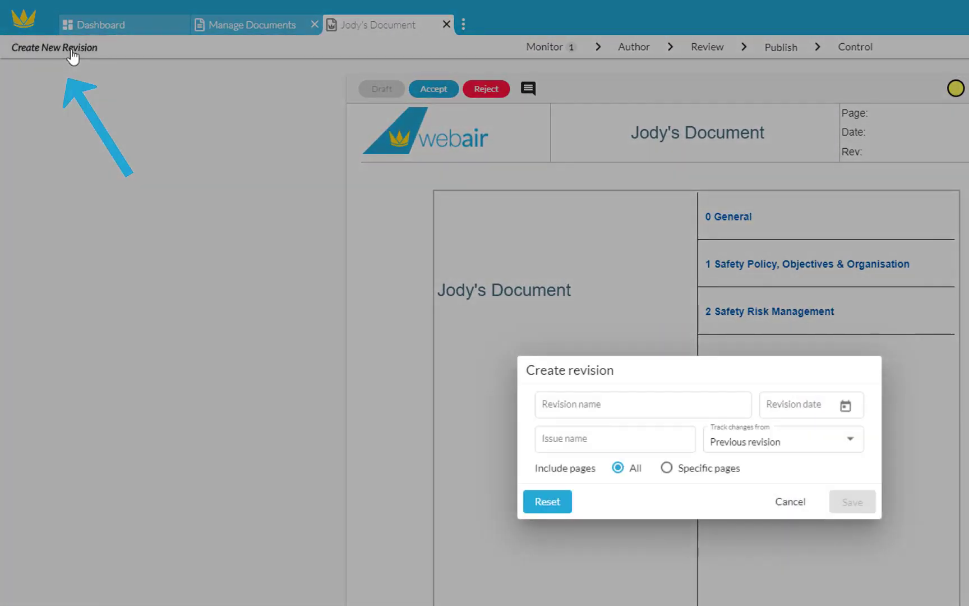
pyautogui.click(68, 108)
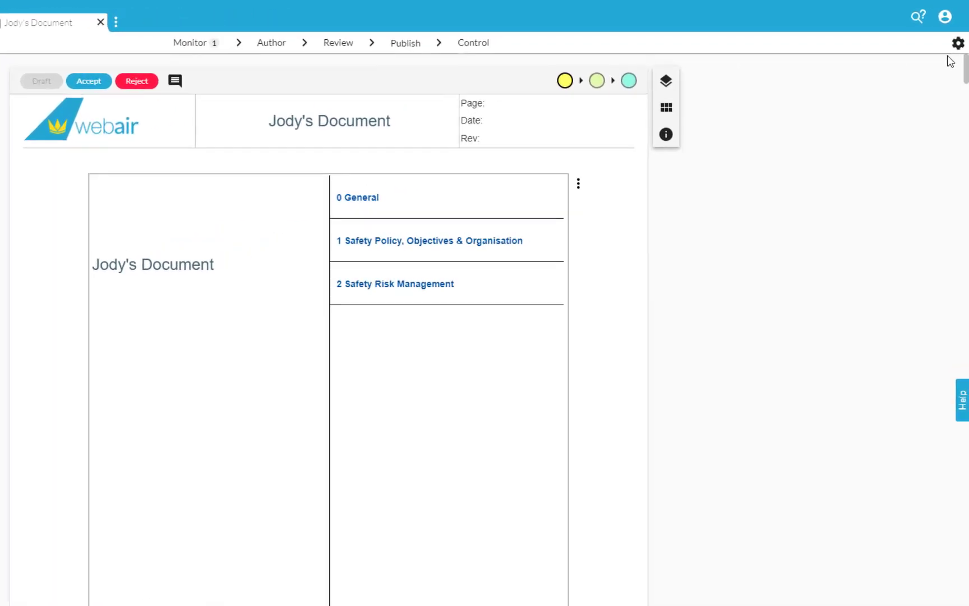
# Step: View the document's import options for Word files and its export options for PDF
pyautogui.click(958, 48)
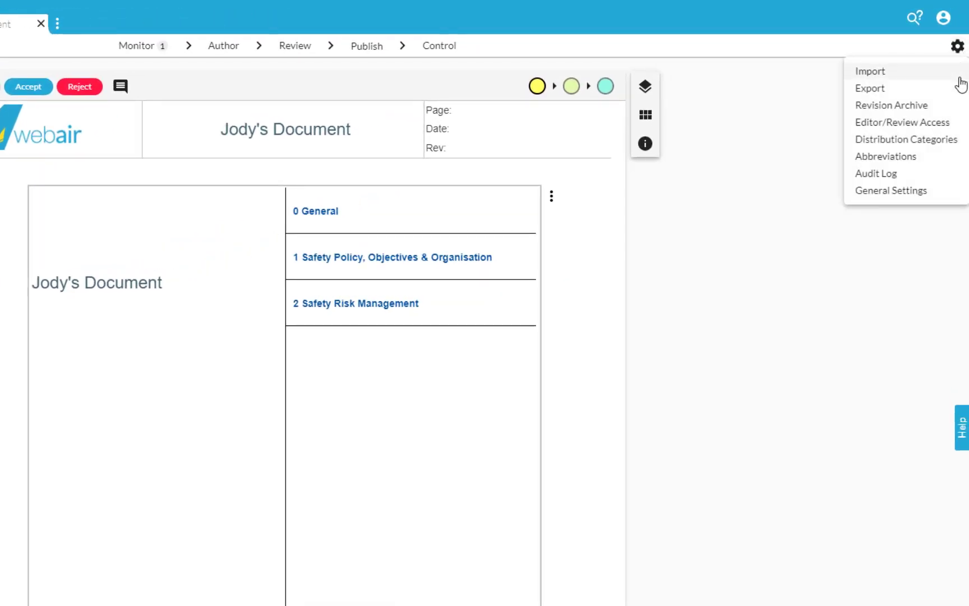
pyautogui.click(904, 73)
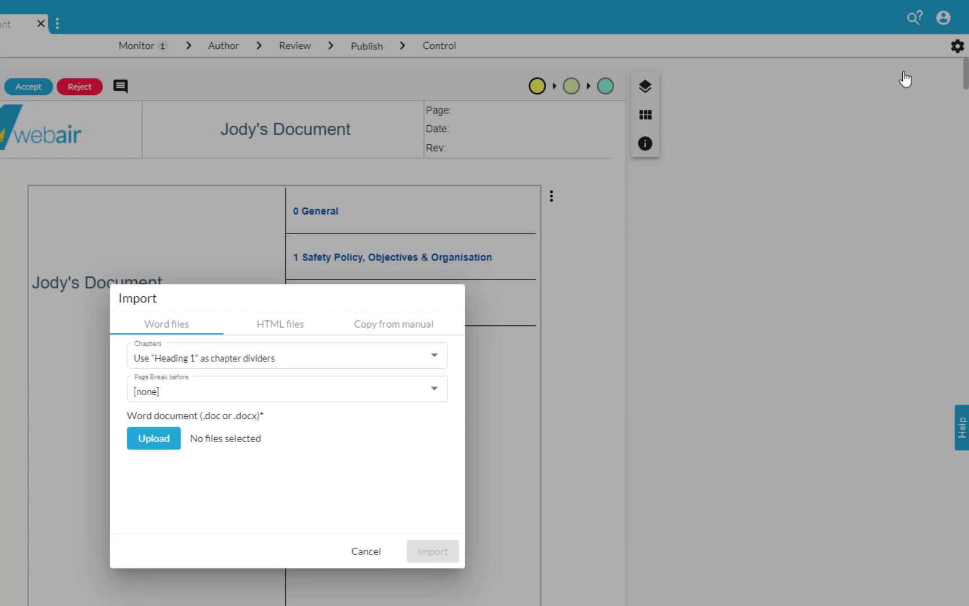
pyautogui.click(957, 48)
pyautogui.click(957, 48)
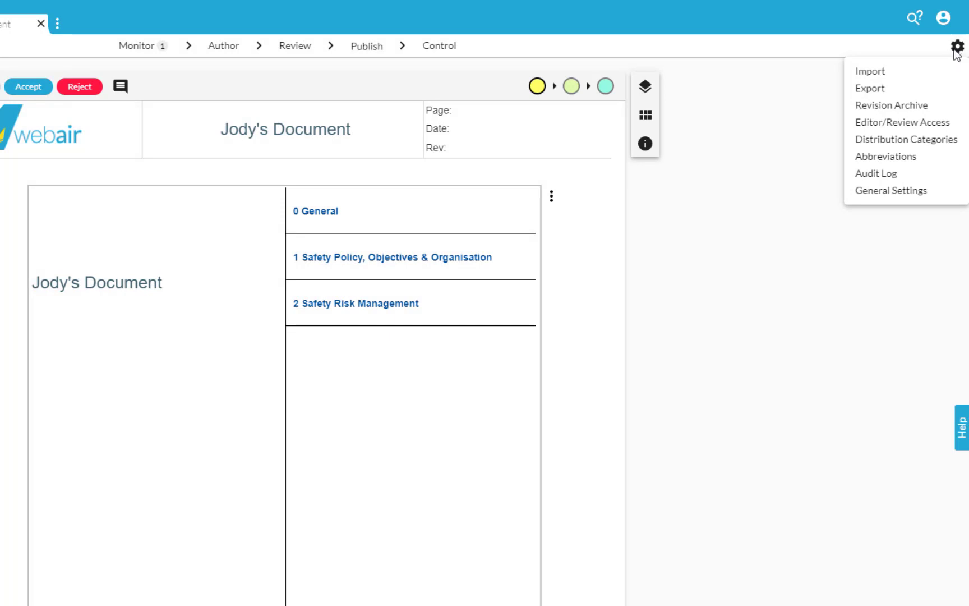
pyautogui.click(943, 91)
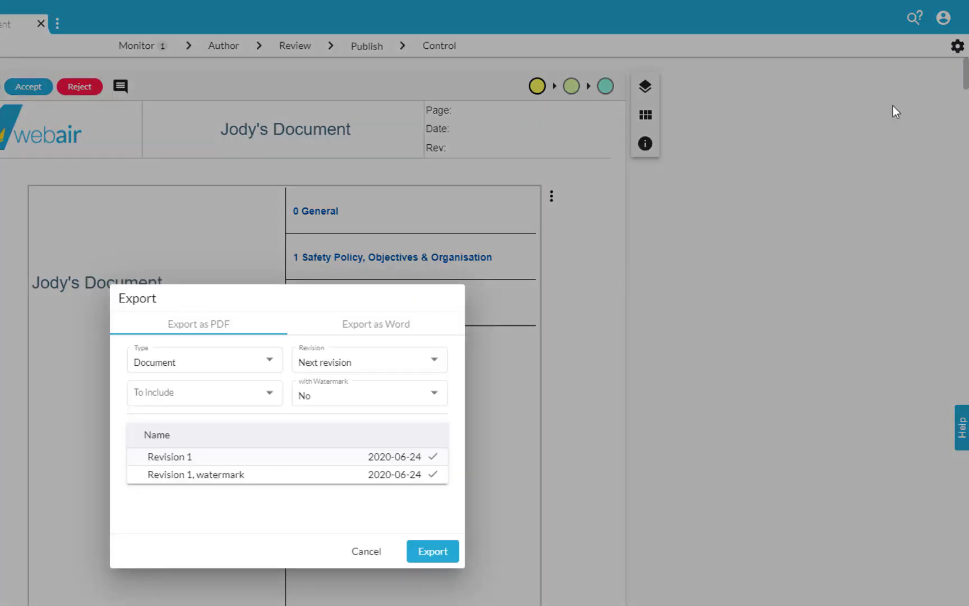
# Step: View the document's audit log and the current page's review log, closing each one
pyautogui.click(956, 48)
pyautogui.click(956, 48)
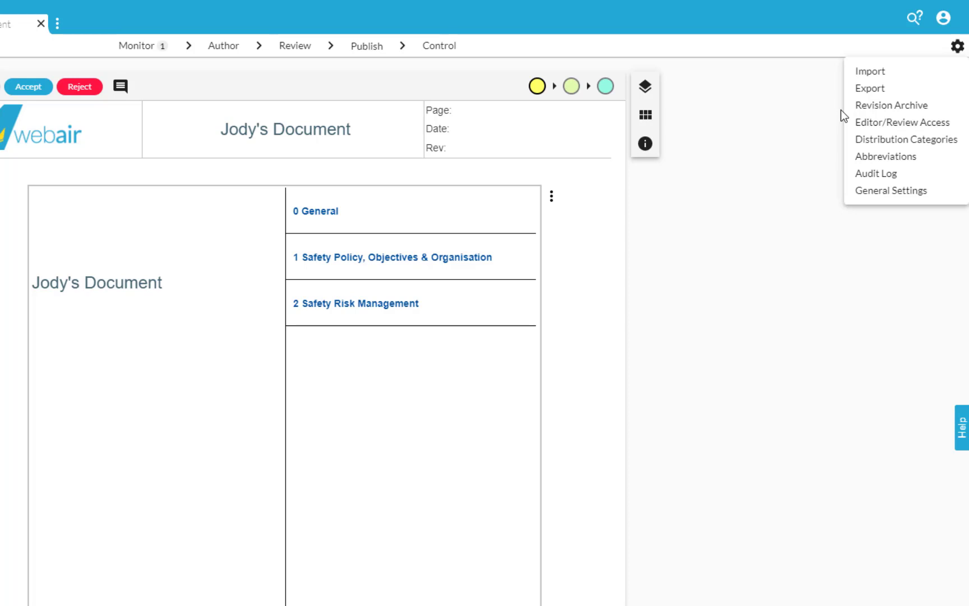
pyautogui.click(910, 174)
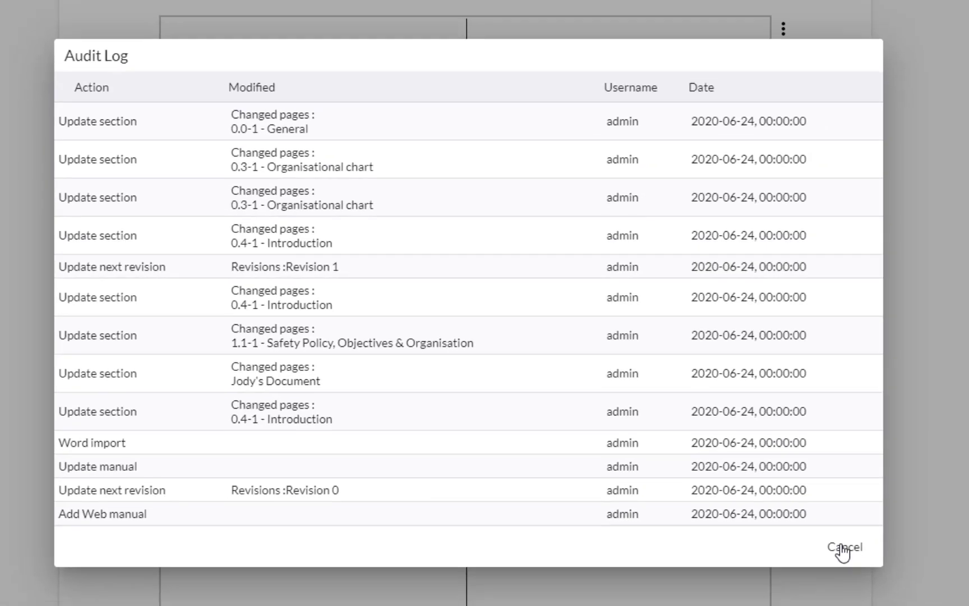
pyautogui.click(860, 561)
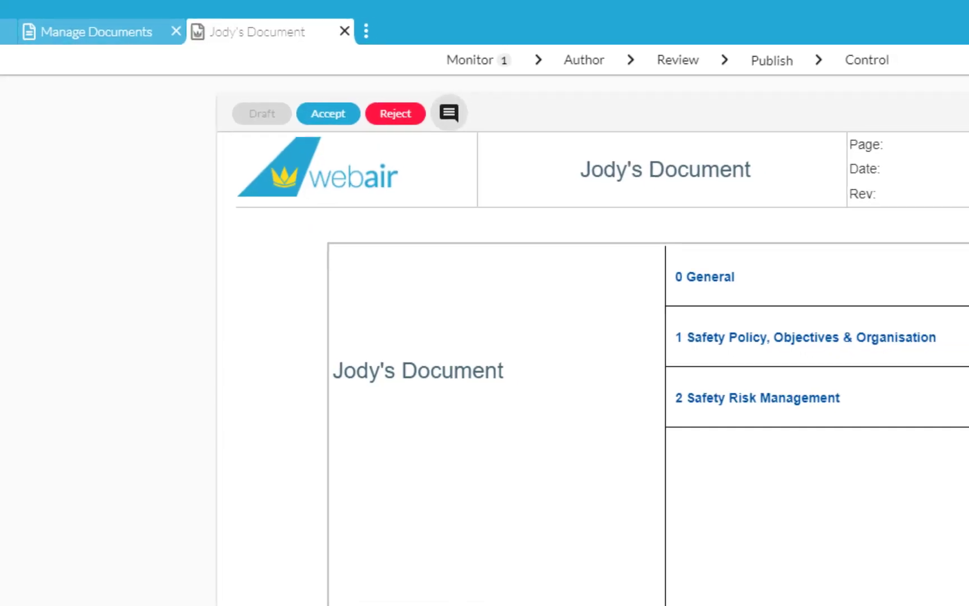
pyautogui.click(472, 119)
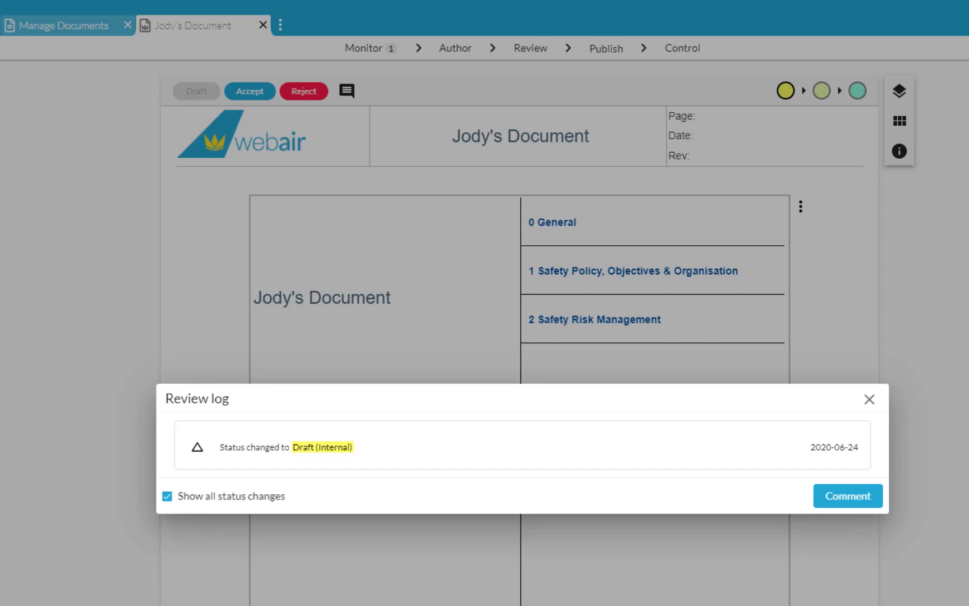
pyautogui.press('Escape')
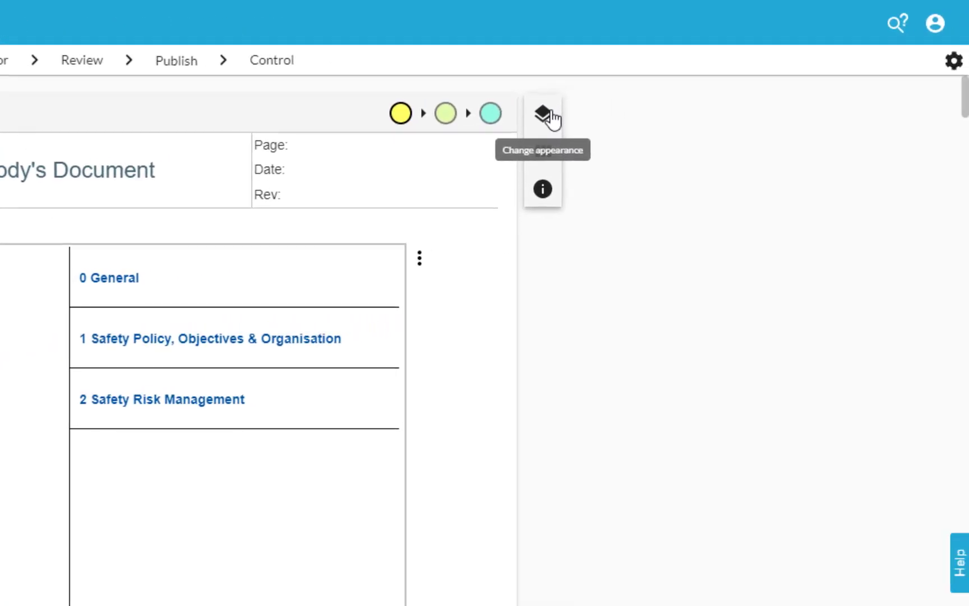
# Step: Examine the page appearance options for layouts, header/footer, designs, structures, page labels and page background
pyautogui.click(552, 118)
pyautogui.moveTo(566, 150)
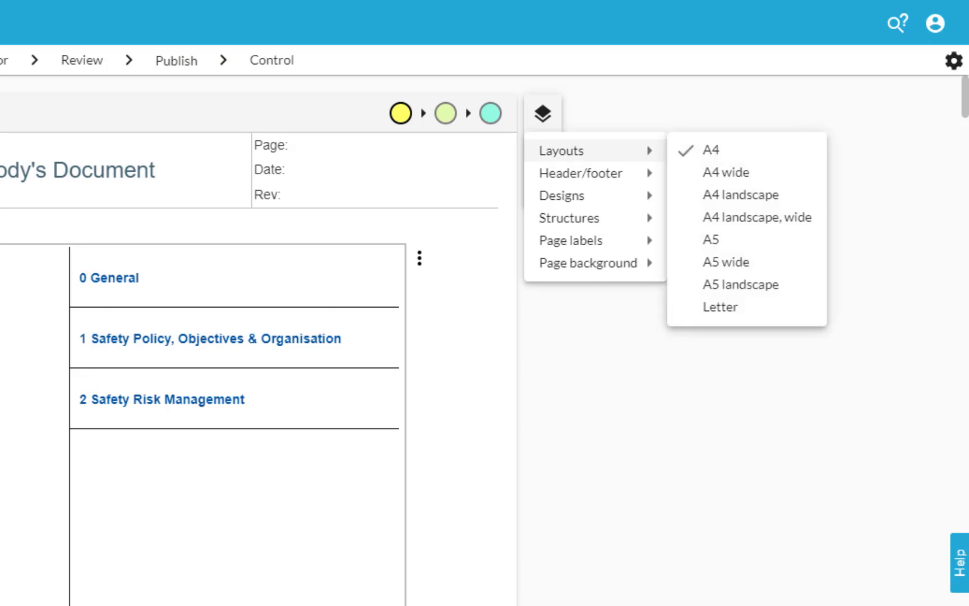
pyautogui.moveTo(580, 173)
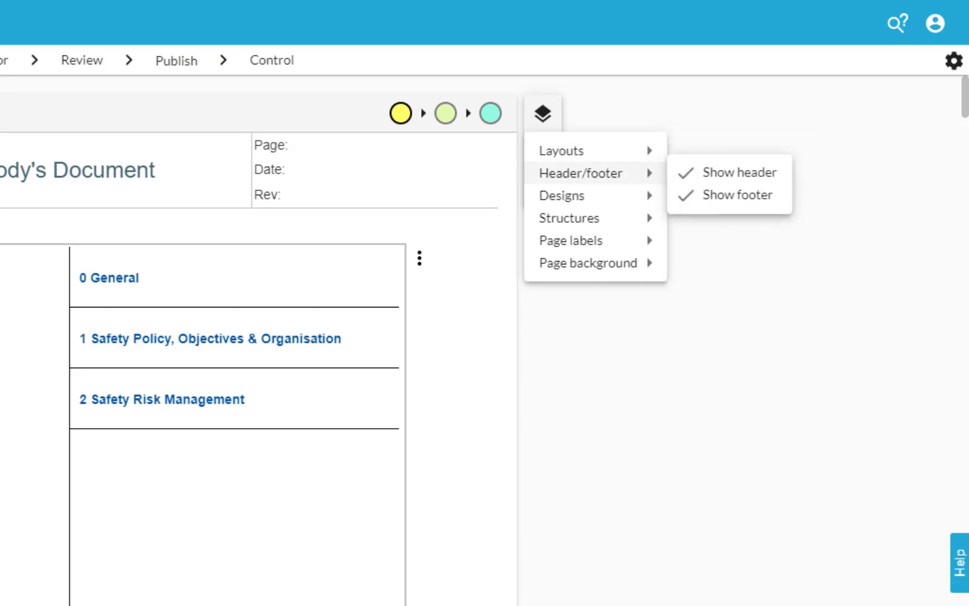
pyautogui.moveTo(562, 195)
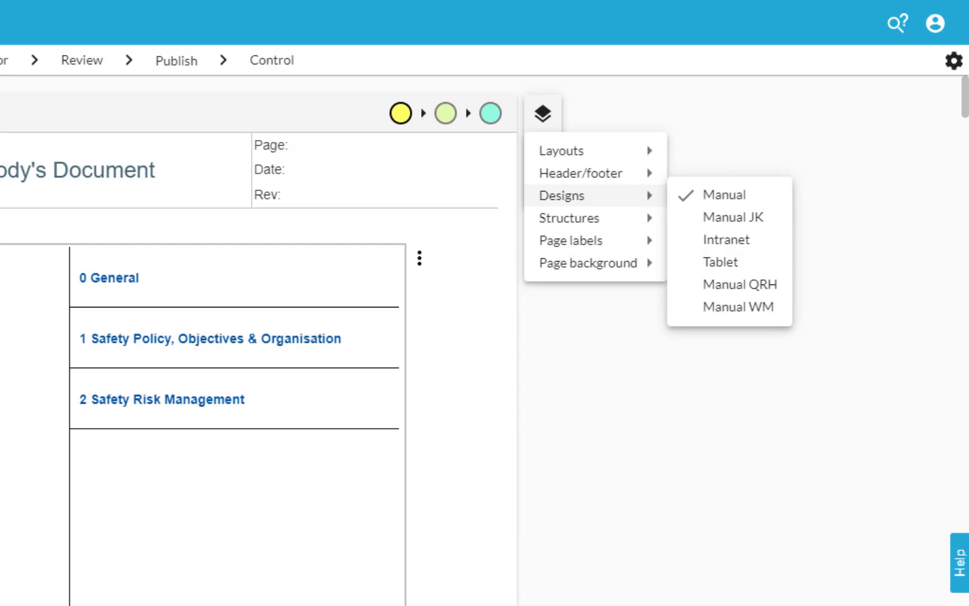
pyautogui.moveTo(570, 217)
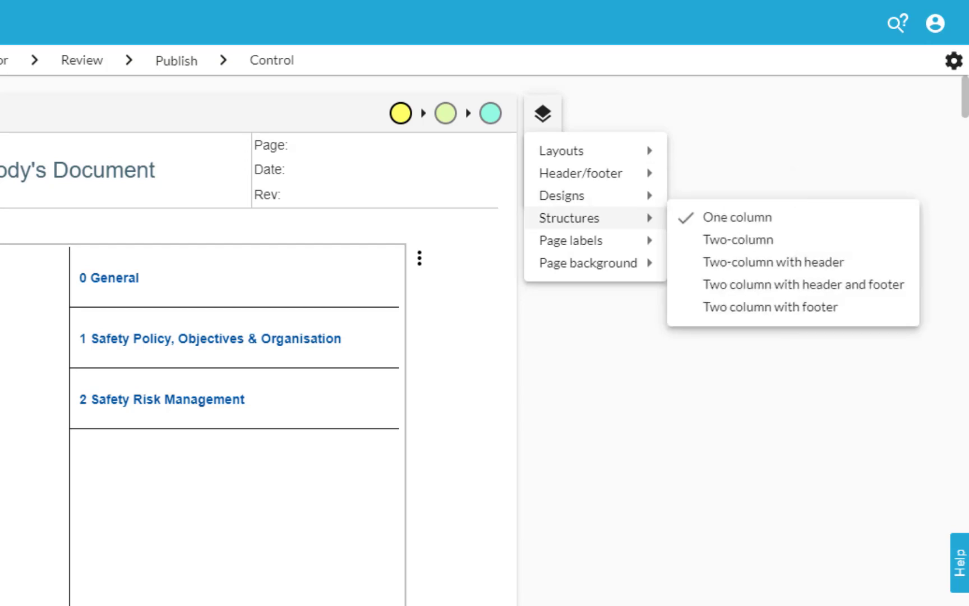
pyautogui.moveTo(571, 240)
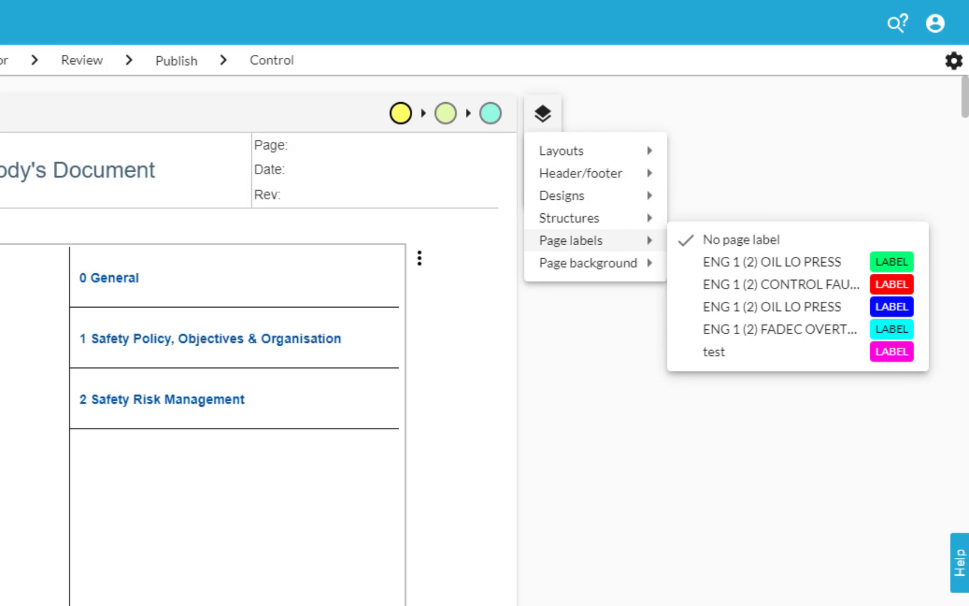
pyautogui.moveTo(587, 262)
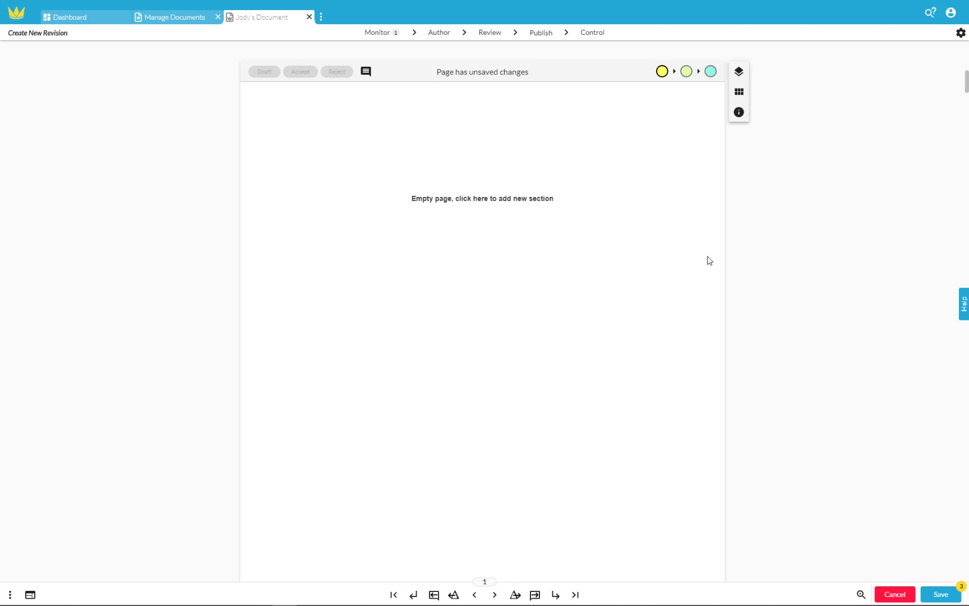
# Step: Add a Table of Contents section to the empty page
pyautogui.click(740, 93)
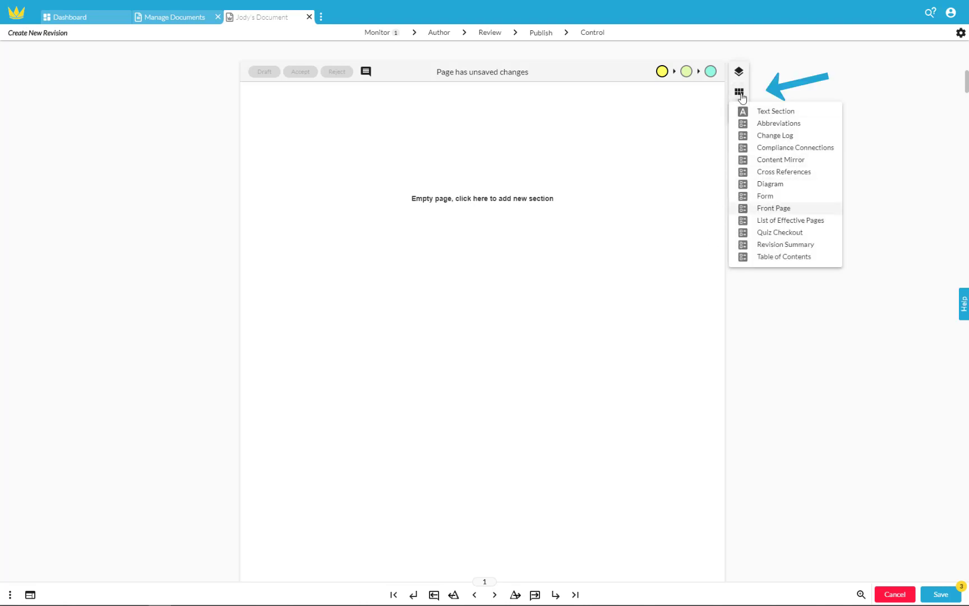
pyautogui.click(777, 258)
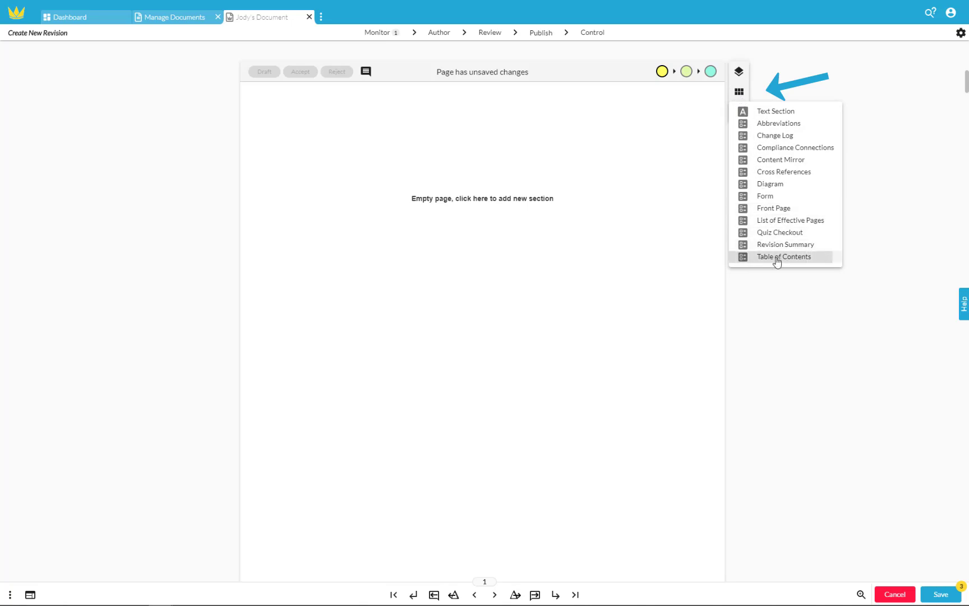
pyautogui.click(590, 359)
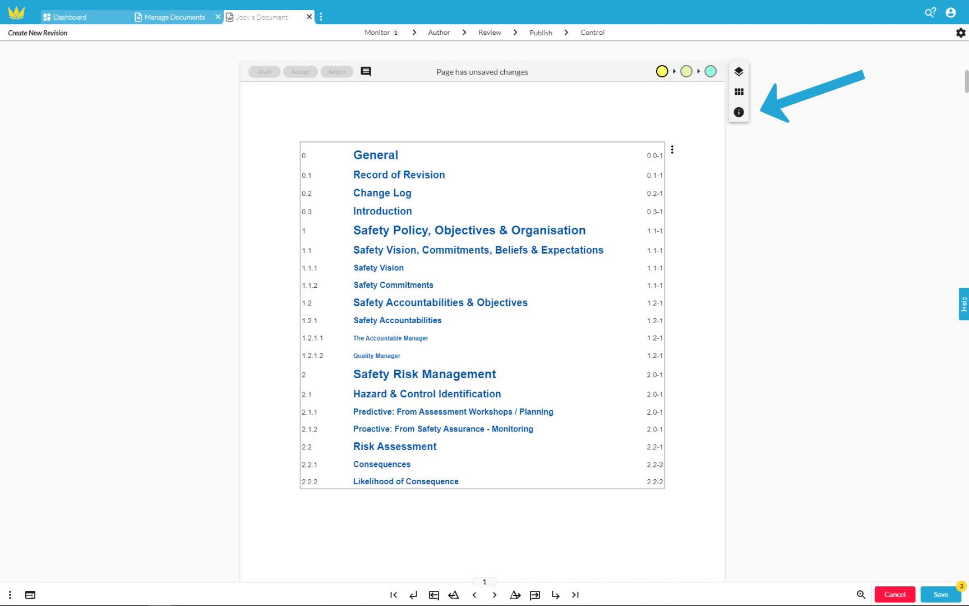
# Step: Examine the section differences for the added and deleted sections in the page's most recent content update
pyautogui.click(739, 112)
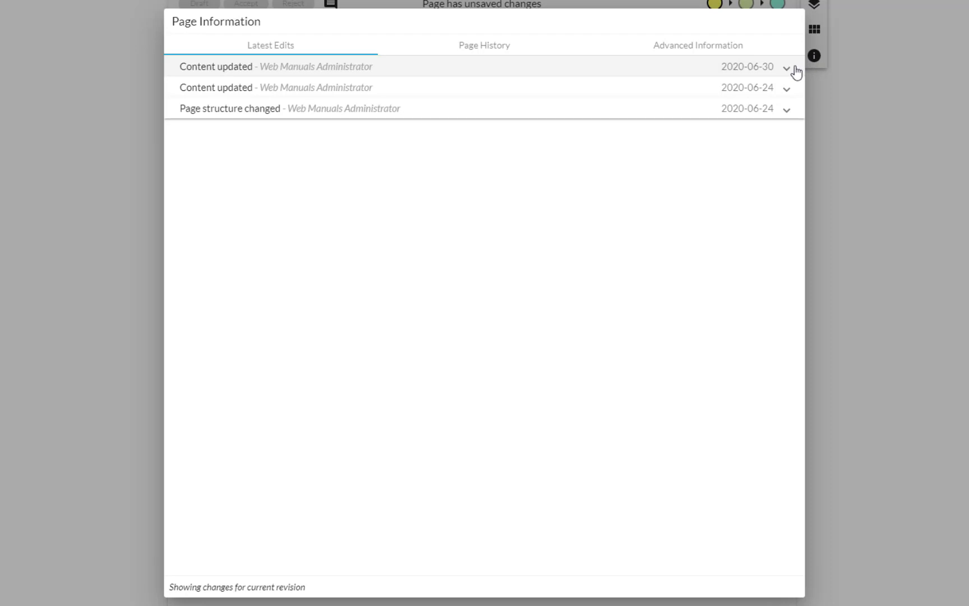
pyautogui.click(788, 68)
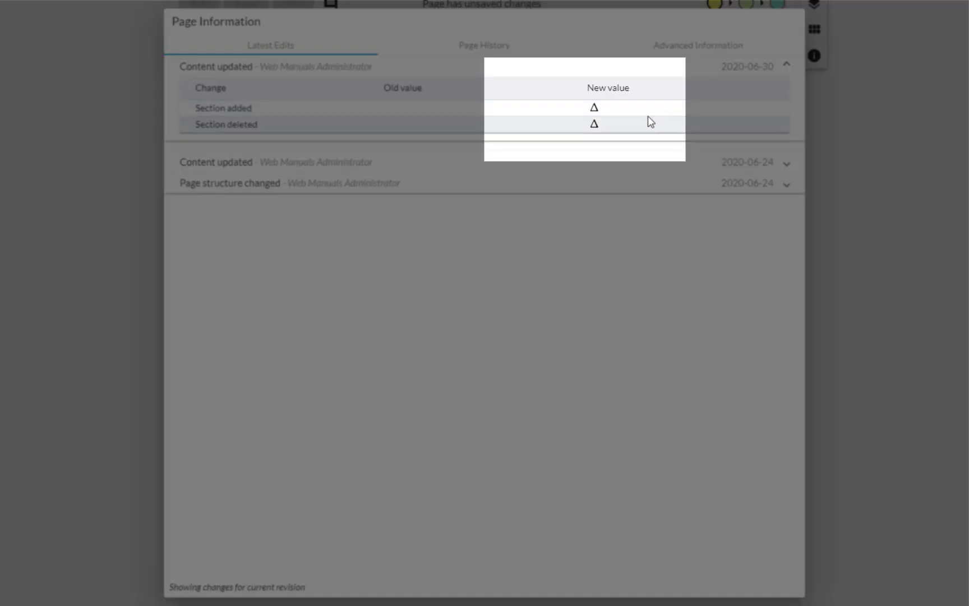
pyautogui.click(596, 109)
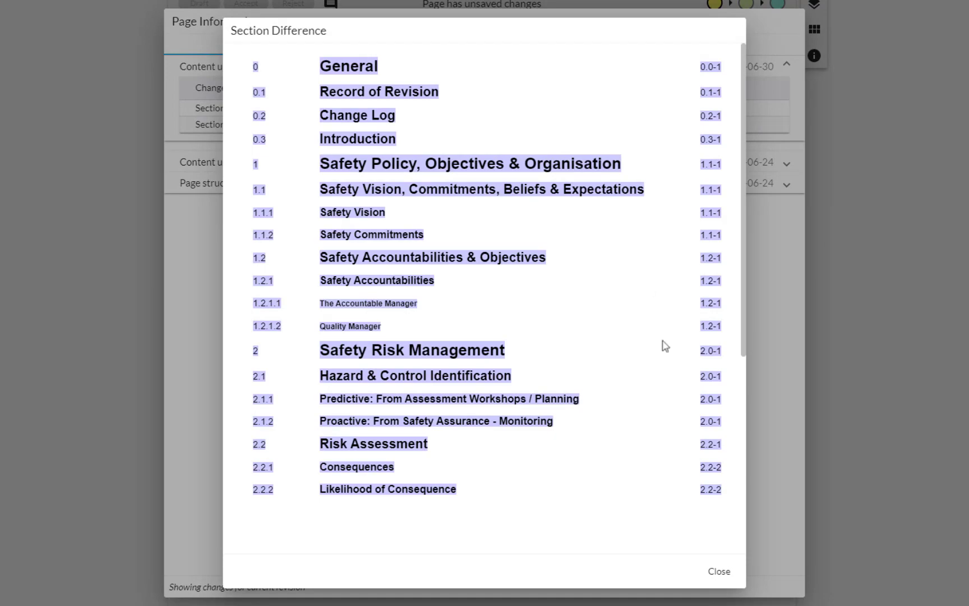
pyautogui.click(719, 571)
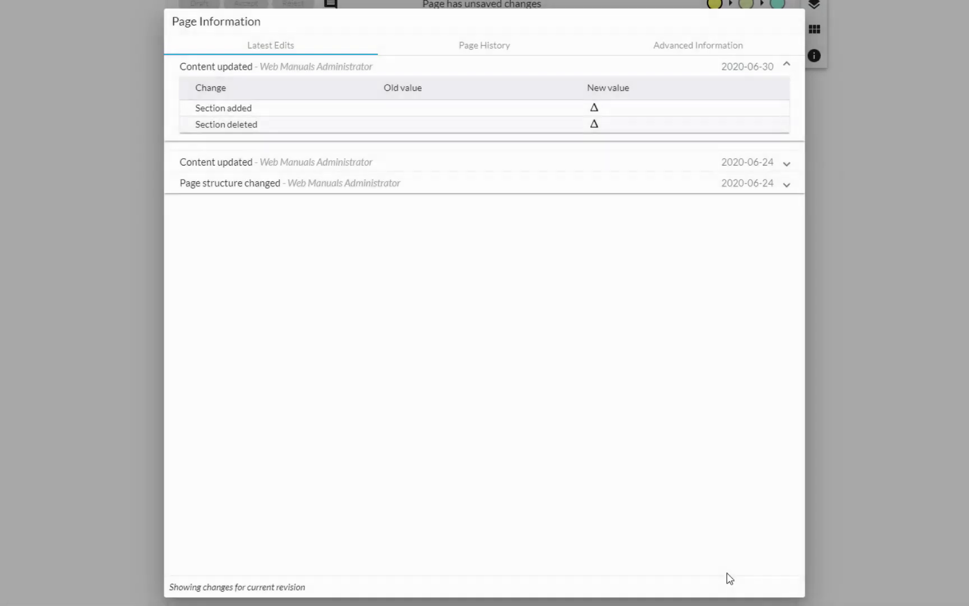
pyautogui.click(594, 123)
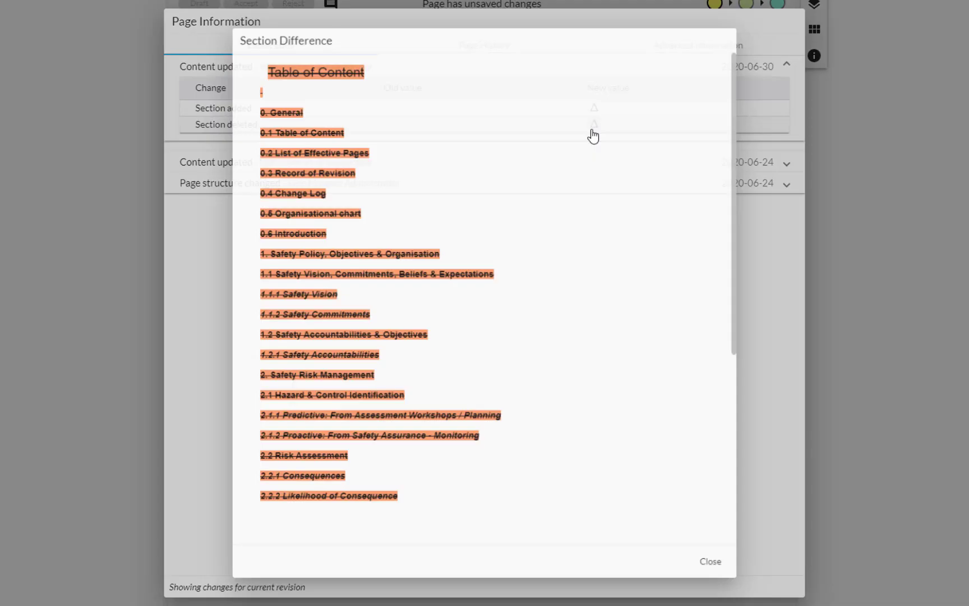
pyautogui.click(715, 578)
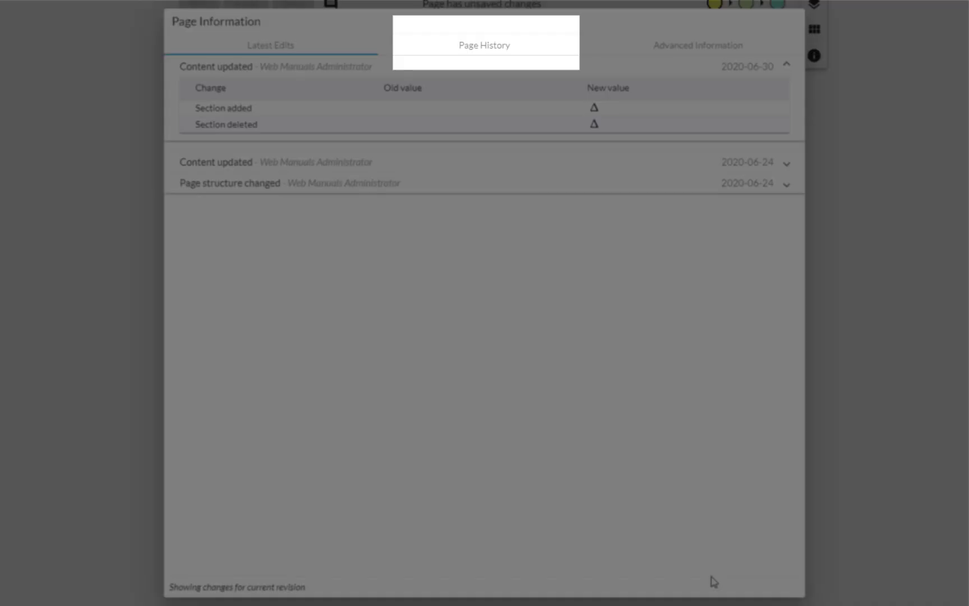
# Step: Review the page's history and advanced information, and close the page information
pyautogui.click(501, 53)
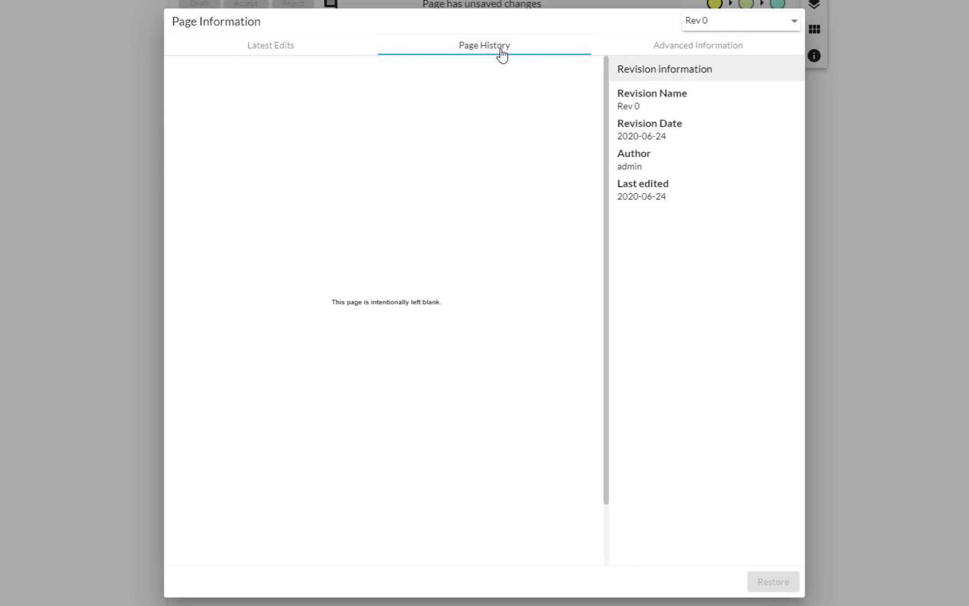
pyautogui.scroll(-1, 473, 316)
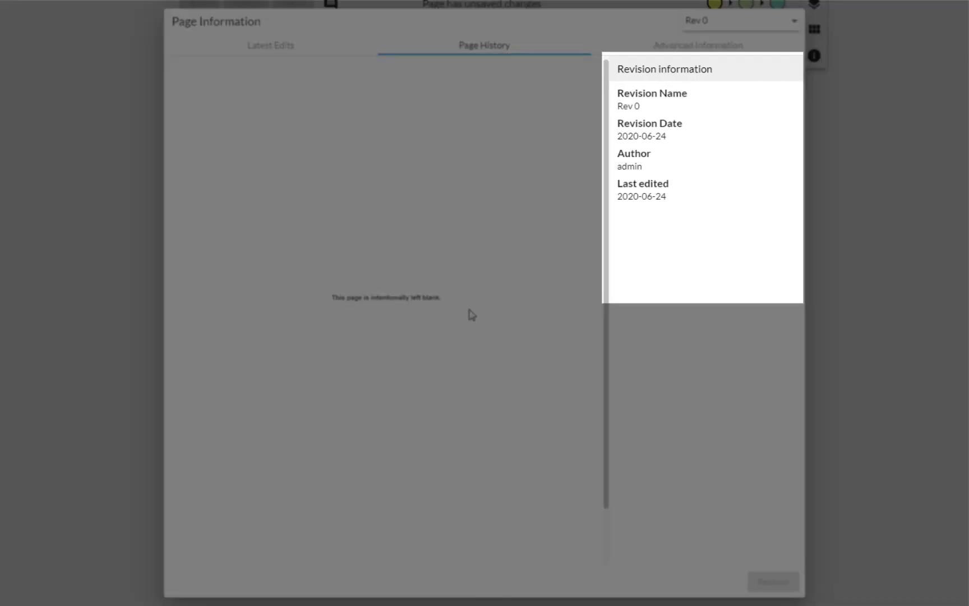
pyautogui.scroll(2, 472, 314)
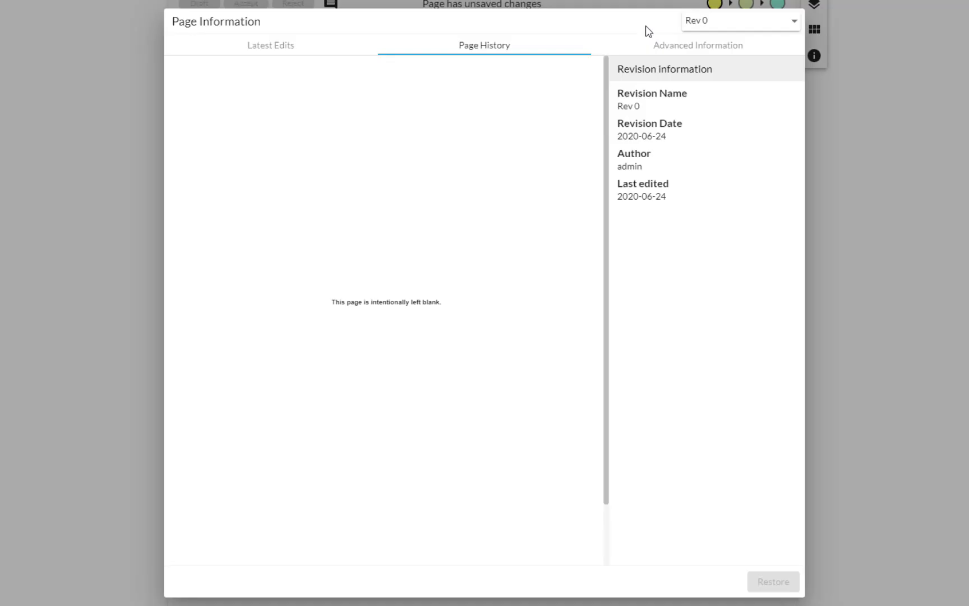
pyautogui.click(702, 52)
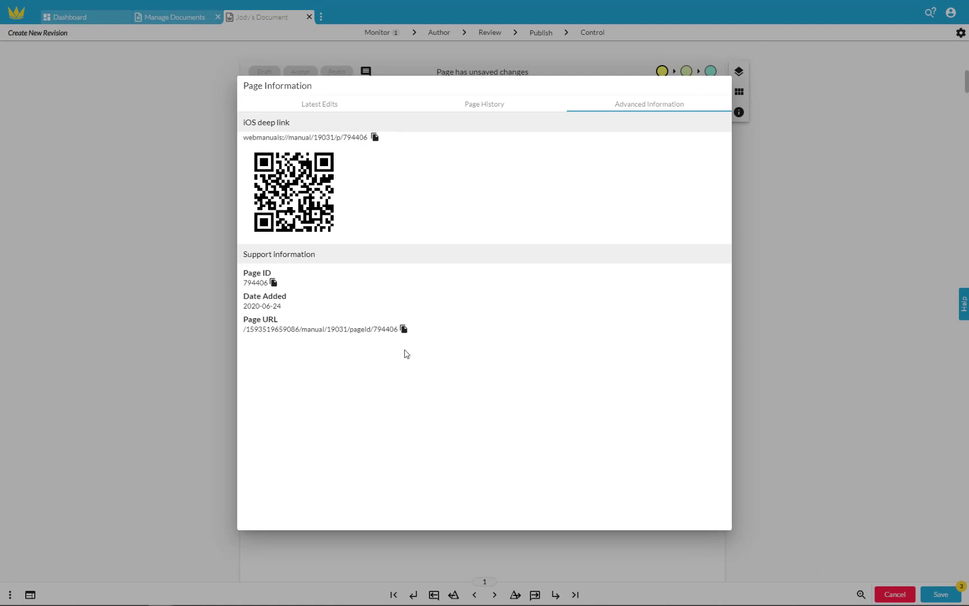
pyautogui.click(739, 331)
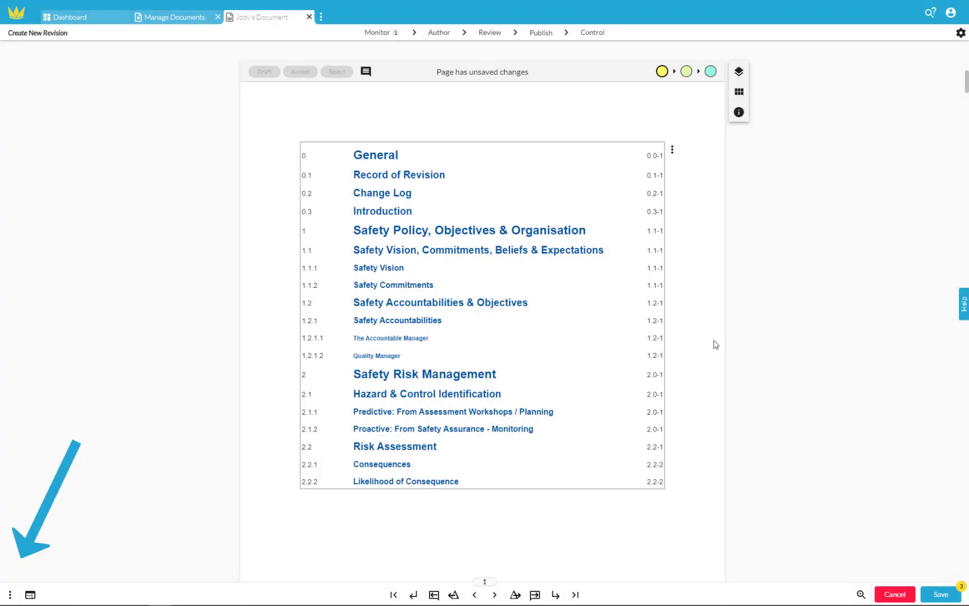
# Step: Show the document's Compliance view and its Pages list
pyautogui.click(10, 594)
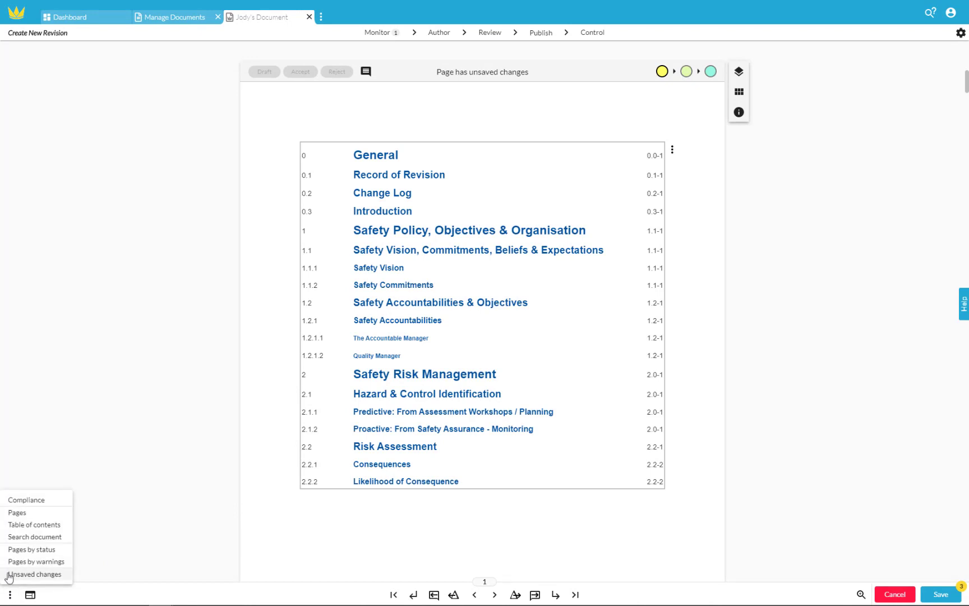
pyautogui.click(4, 502)
pyautogui.click(130, 64)
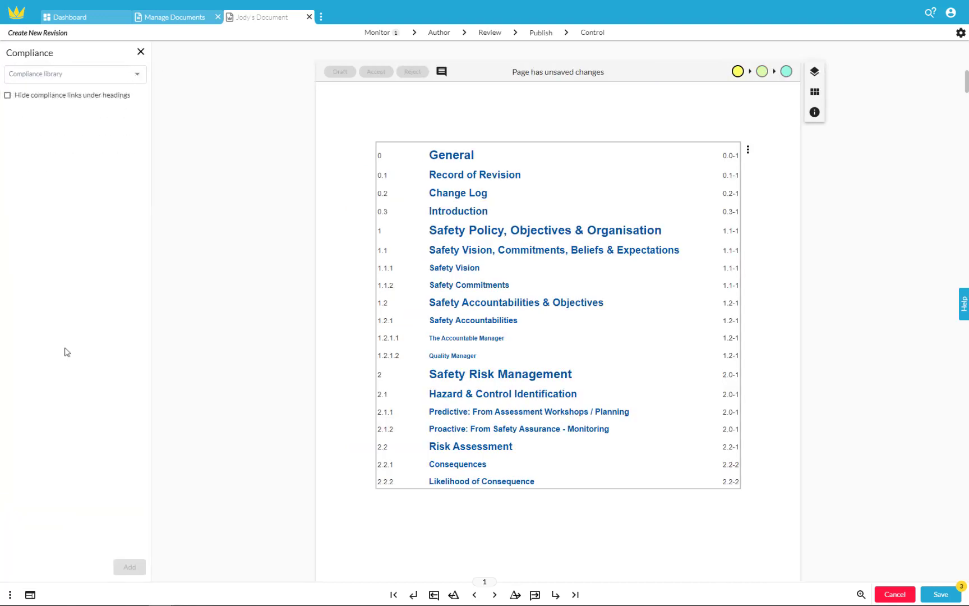
pyautogui.click(10, 596)
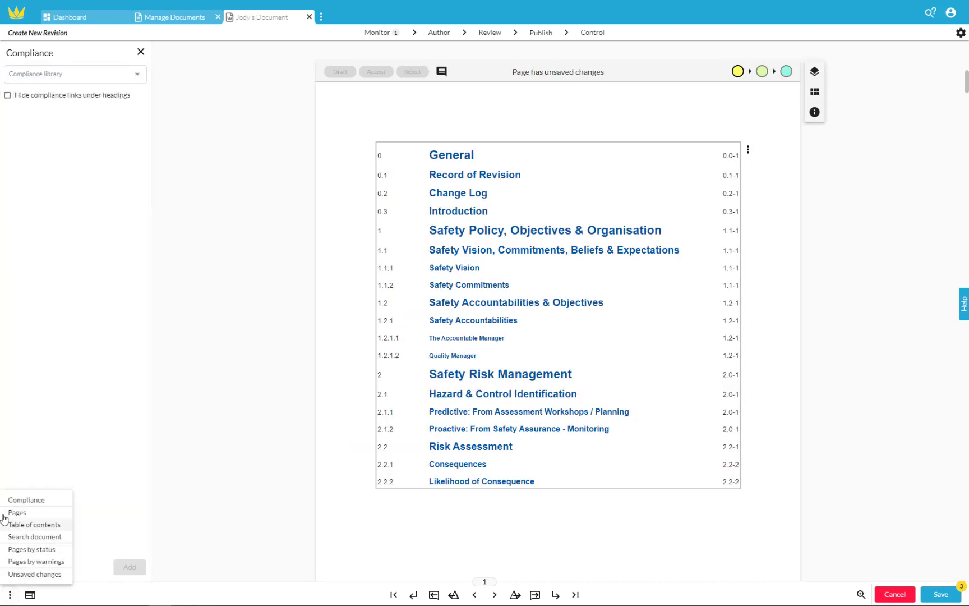
pyautogui.click(5, 512)
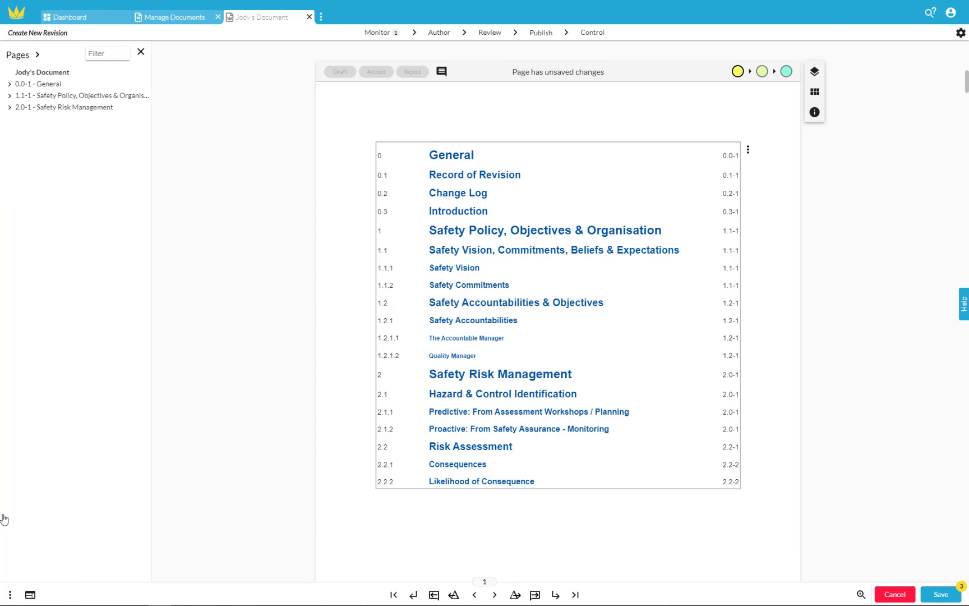
# Step: Show the document's Table of contents view and its Search document view
pyautogui.click(10, 594)
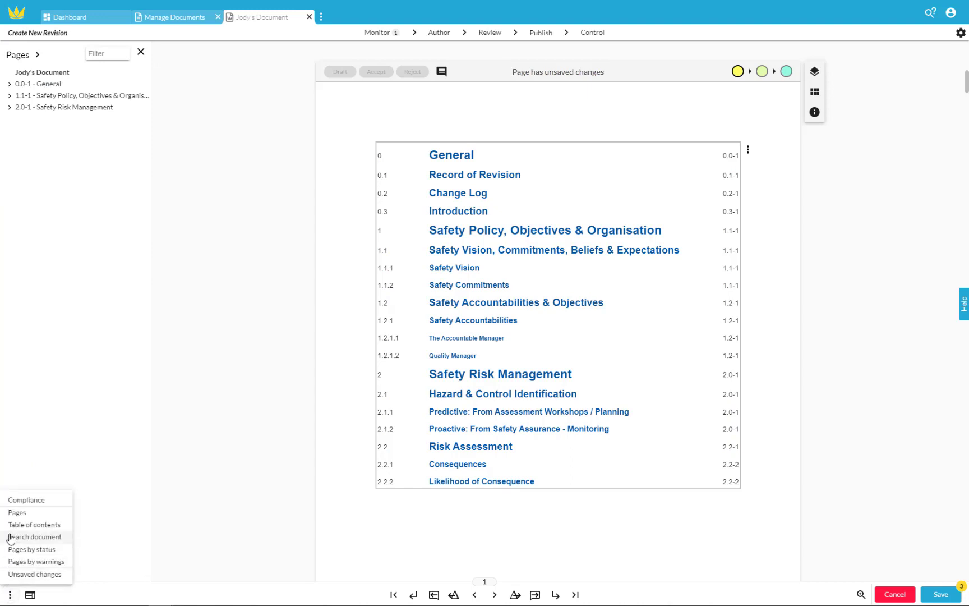
pyautogui.click(10, 524)
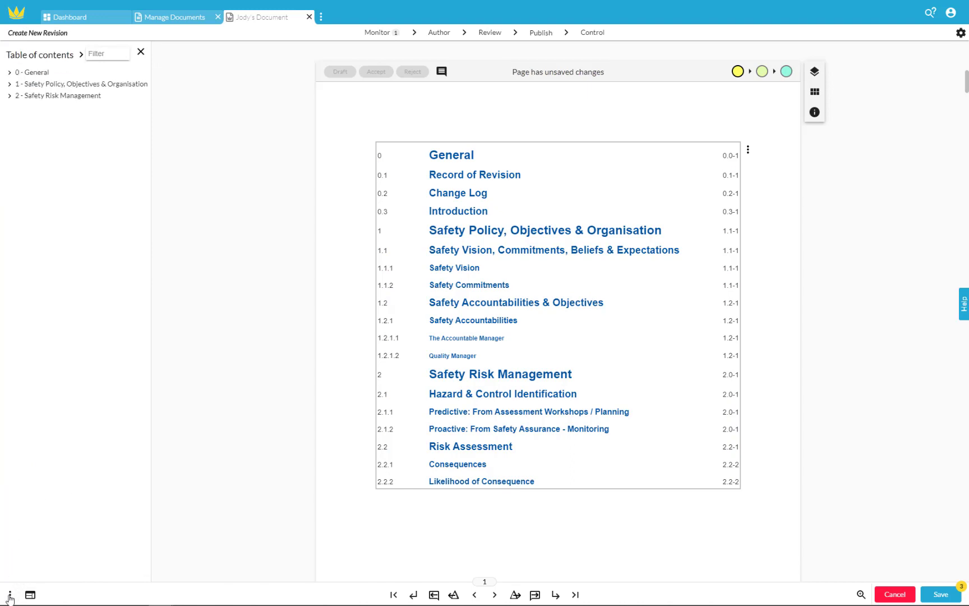
pyautogui.click(10, 596)
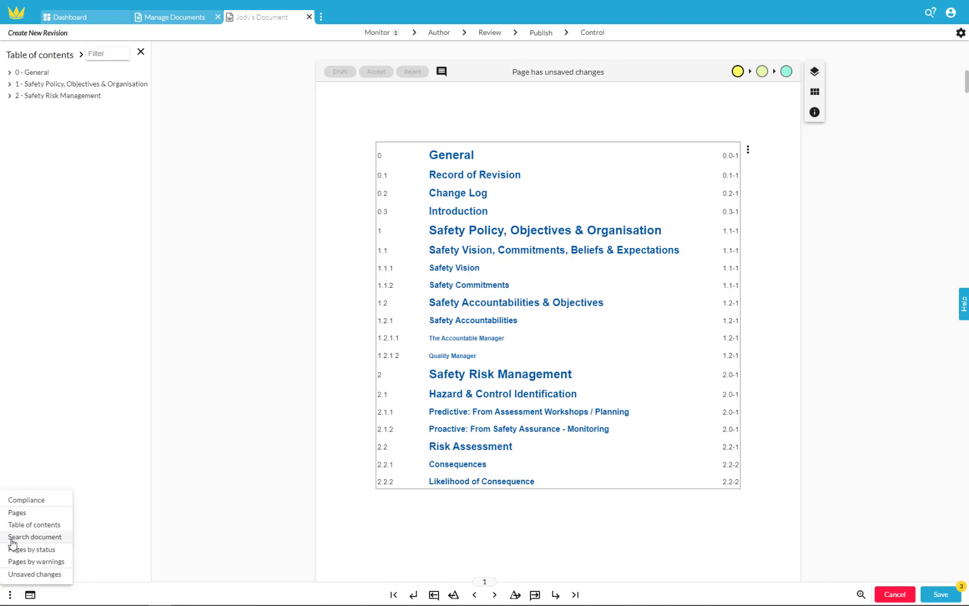
pyautogui.click(12, 538)
# Step: Show the document's Pages by status view, and expand and collapse the Draft (Internal) group
pyautogui.click(8, 596)
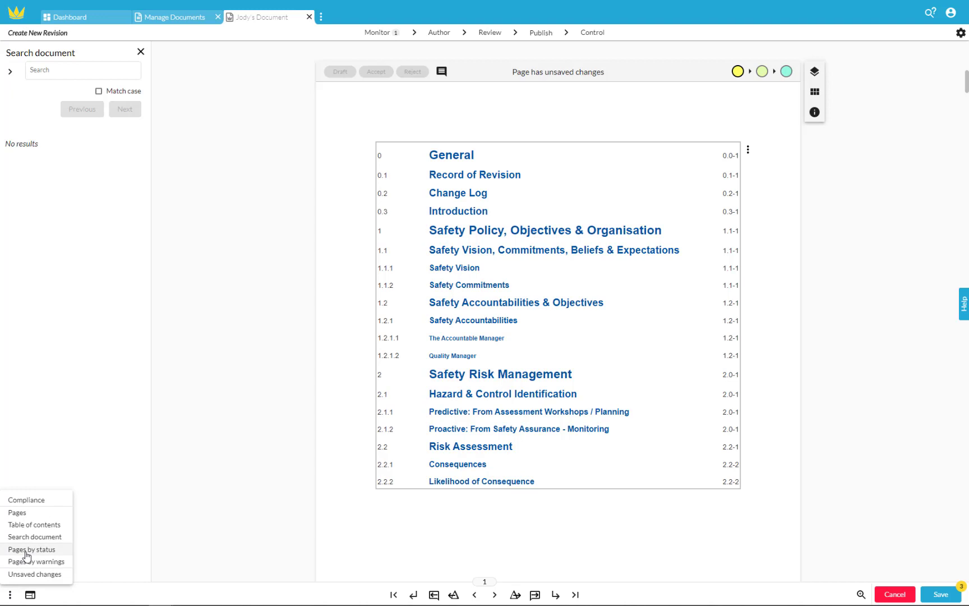
pyautogui.click(26, 550)
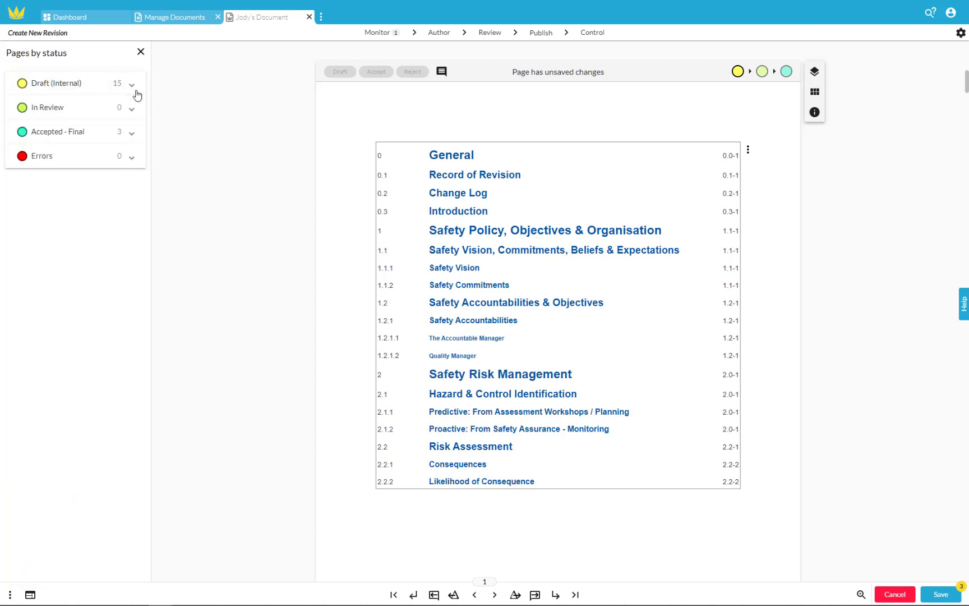
pyautogui.click(132, 86)
pyautogui.click(135, 91)
# Step: Show the document's Pages by warnings view, and expand and collapse the Page has overflow group
pyautogui.click(5, 598)
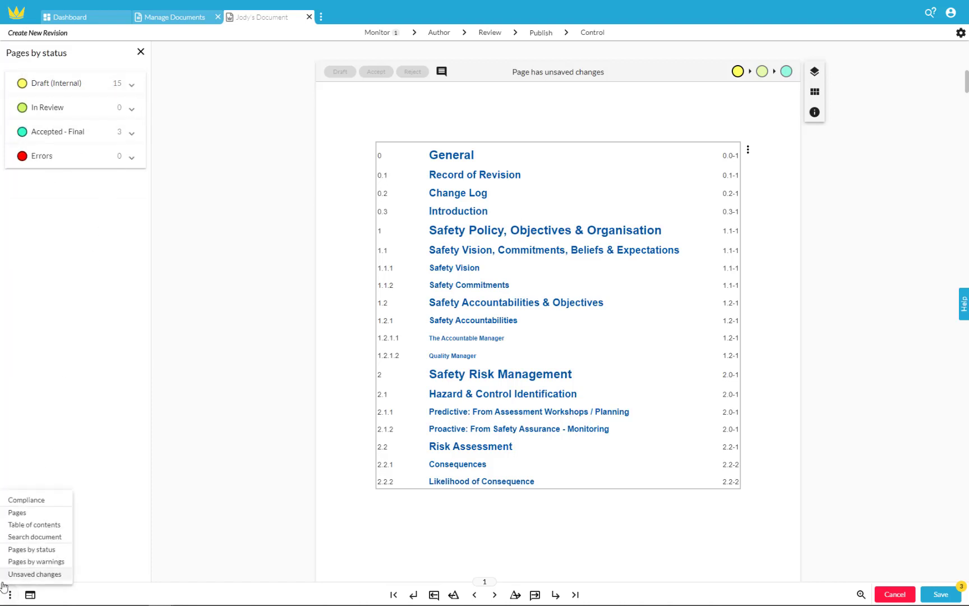
pyautogui.click(5, 563)
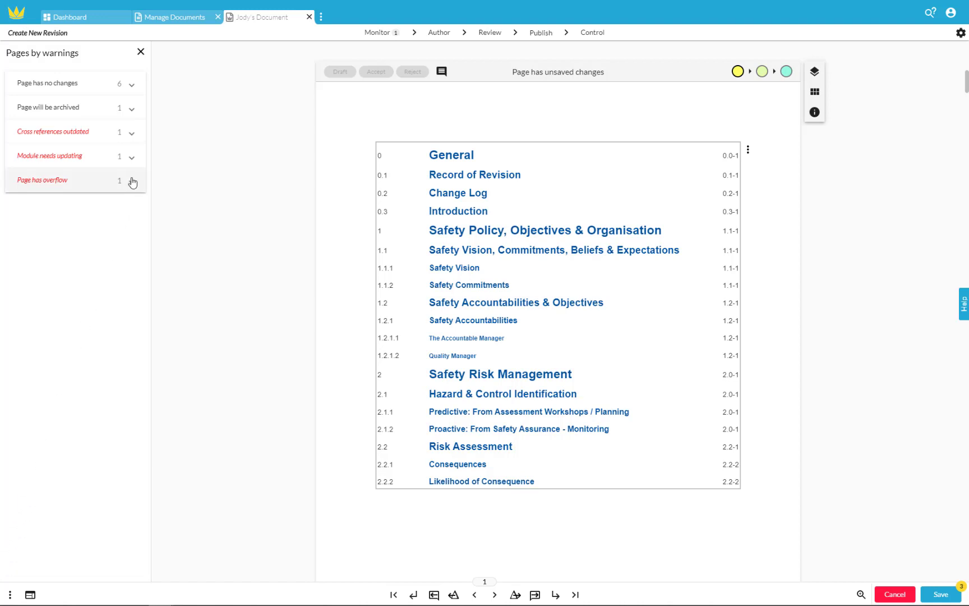
pyautogui.click(132, 181)
pyautogui.click(137, 196)
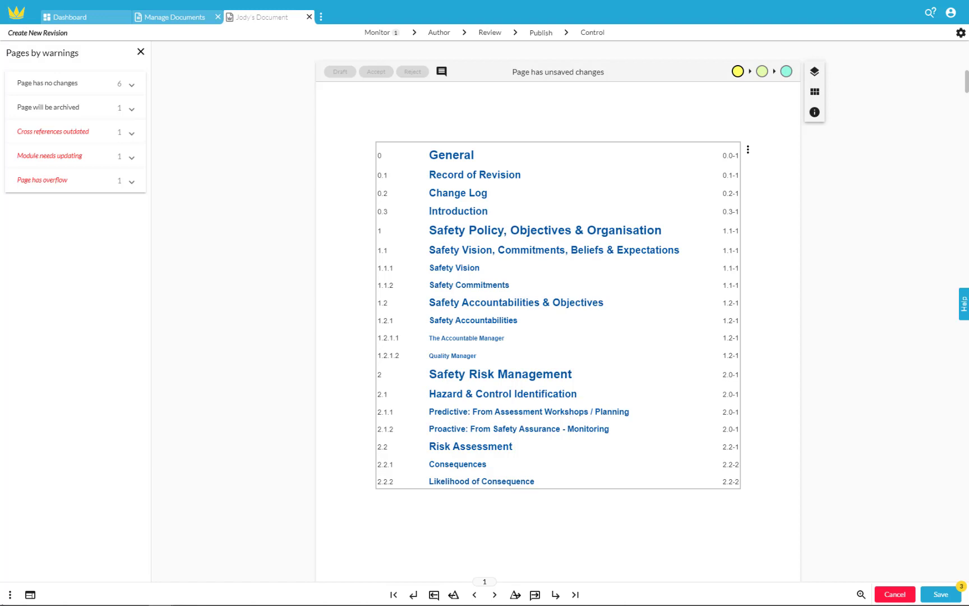
# Step: Show the document's Unsaved changes view, and check the change listed for page 0.2-1 - Change Log
pyautogui.click(10, 594)
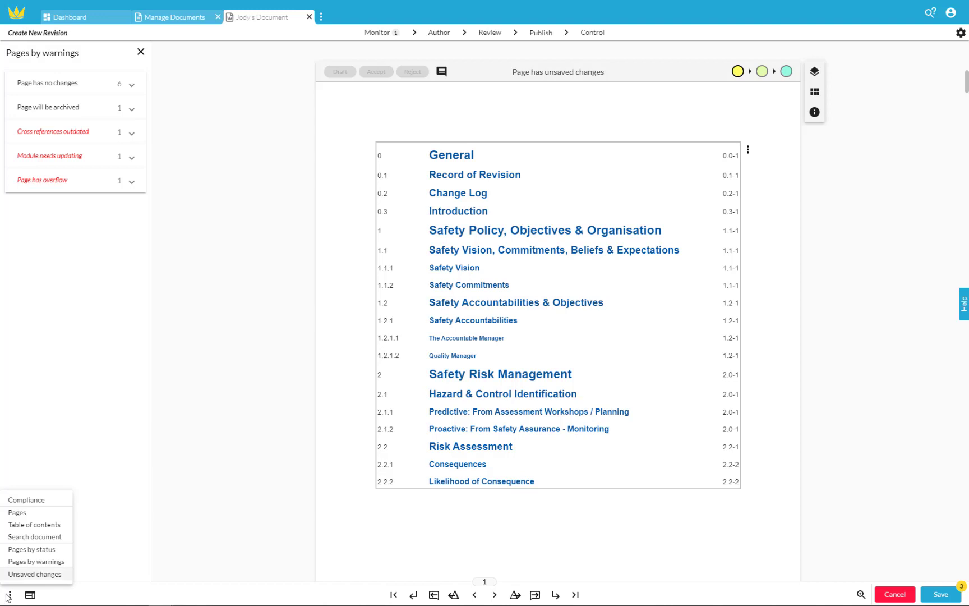
pyautogui.click(11, 579)
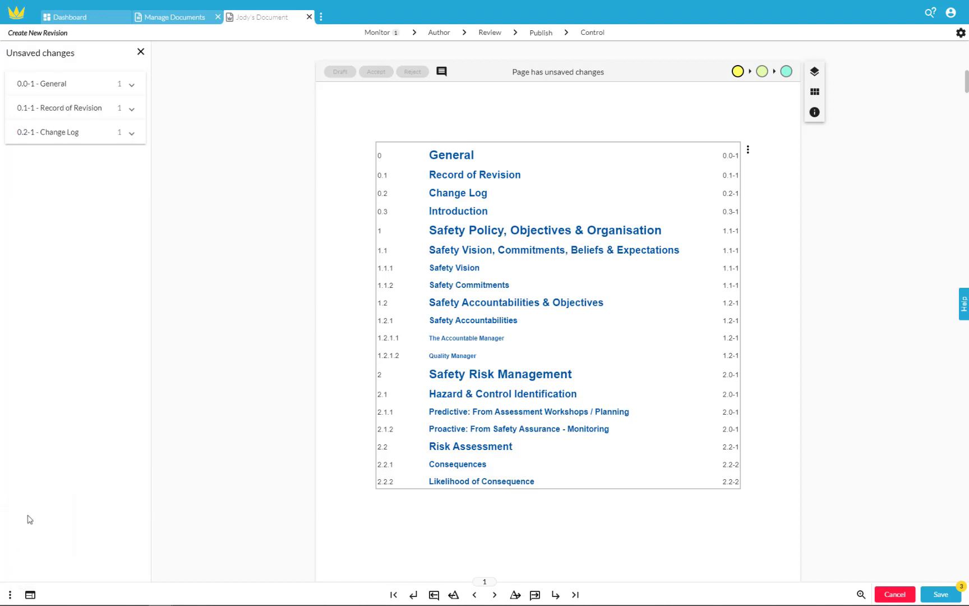
pyautogui.click(131, 133)
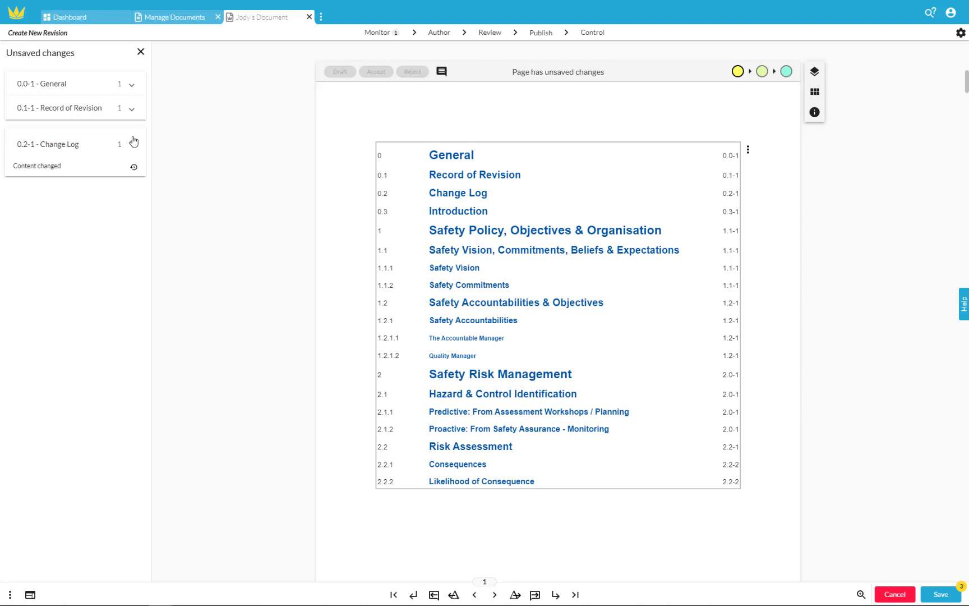
pyautogui.click(133, 142)
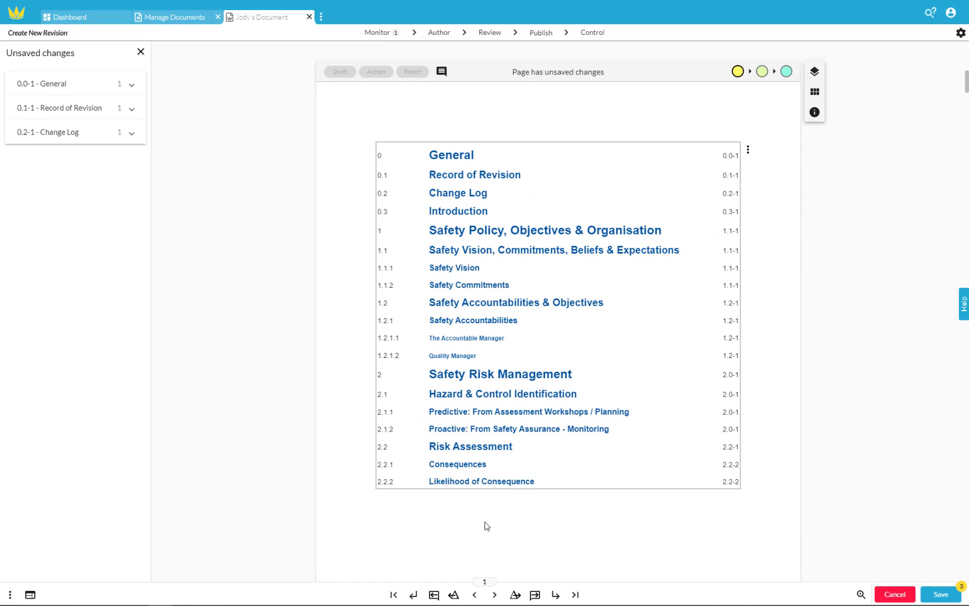
# Step: Add a page directly above page 0.2-1, which holds the 0.2 Organisational chart section
pyautogui.scroll(-10, 487, 525)
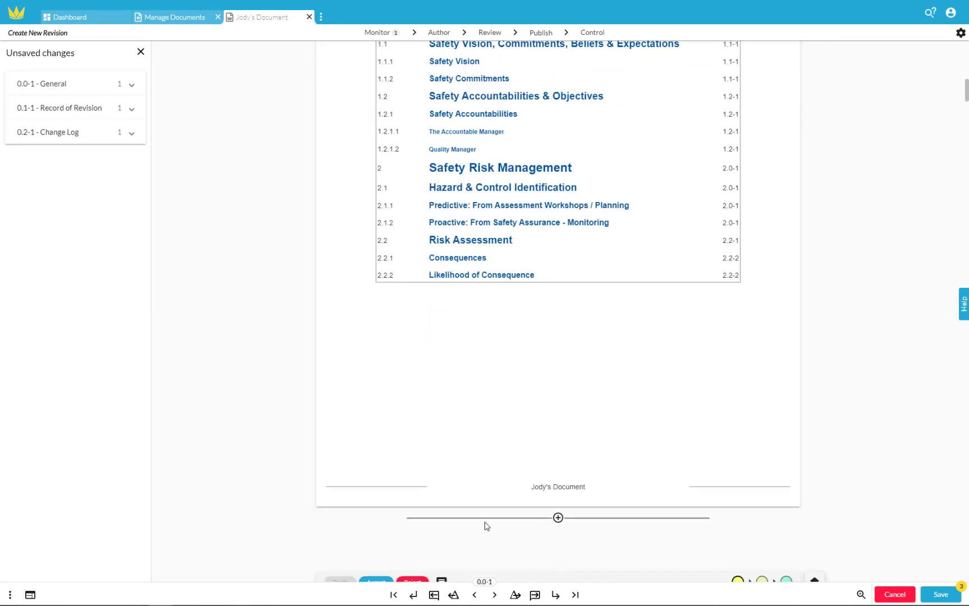
pyautogui.scroll(-12, 487, 527)
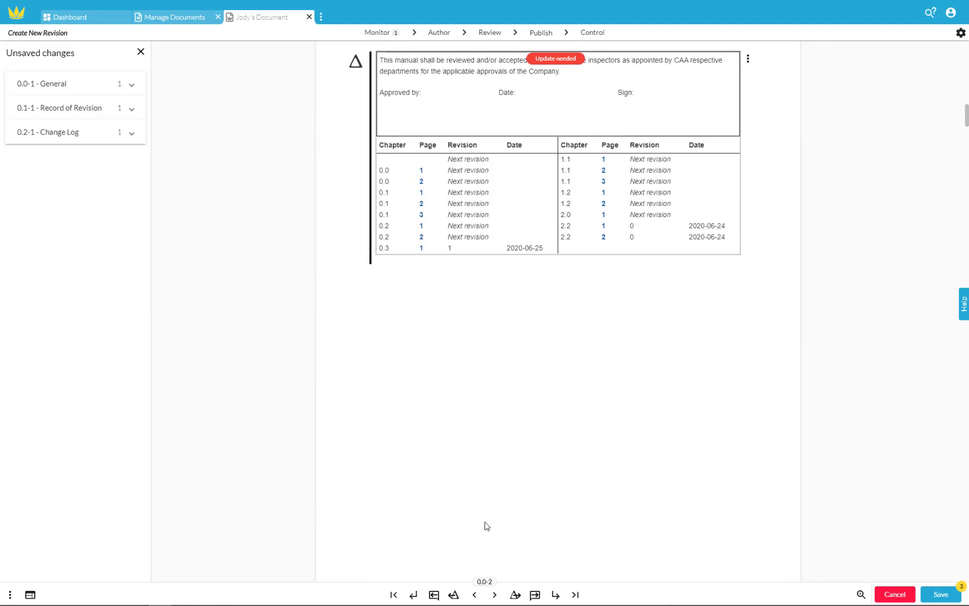
pyautogui.scroll(-5, 486, 526)
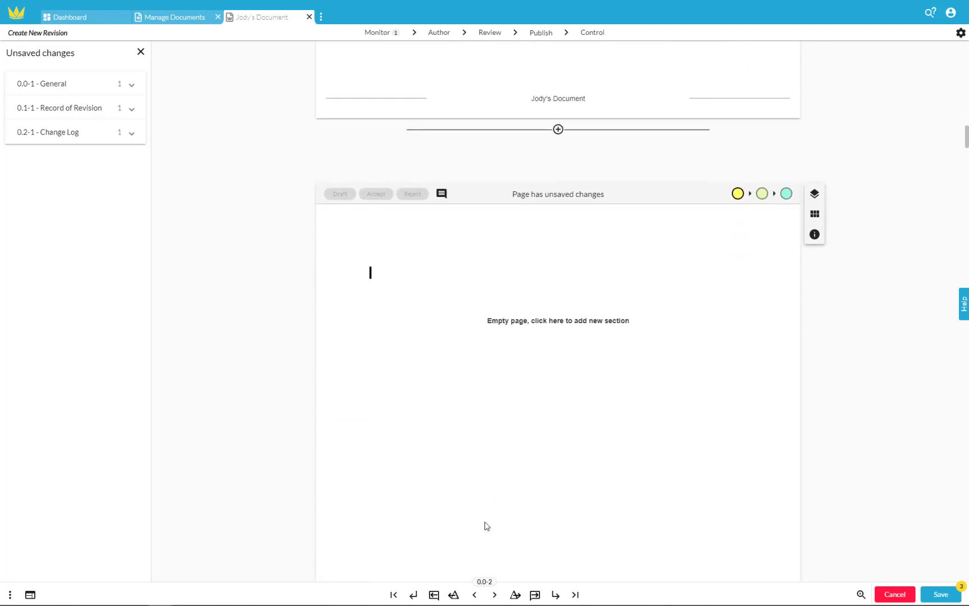
pyautogui.scroll(-8, 486, 525)
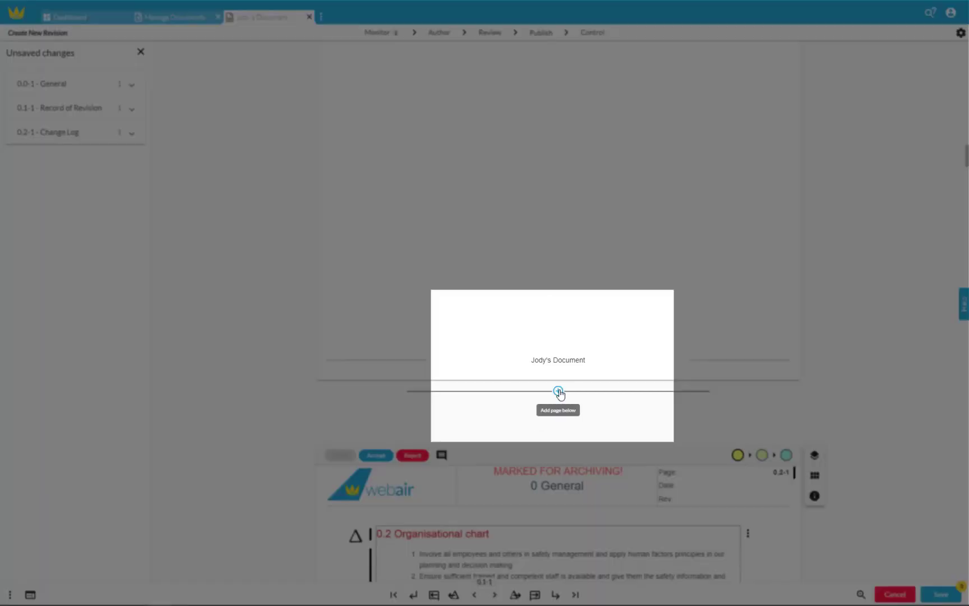
pyautogui.click(558, 391)
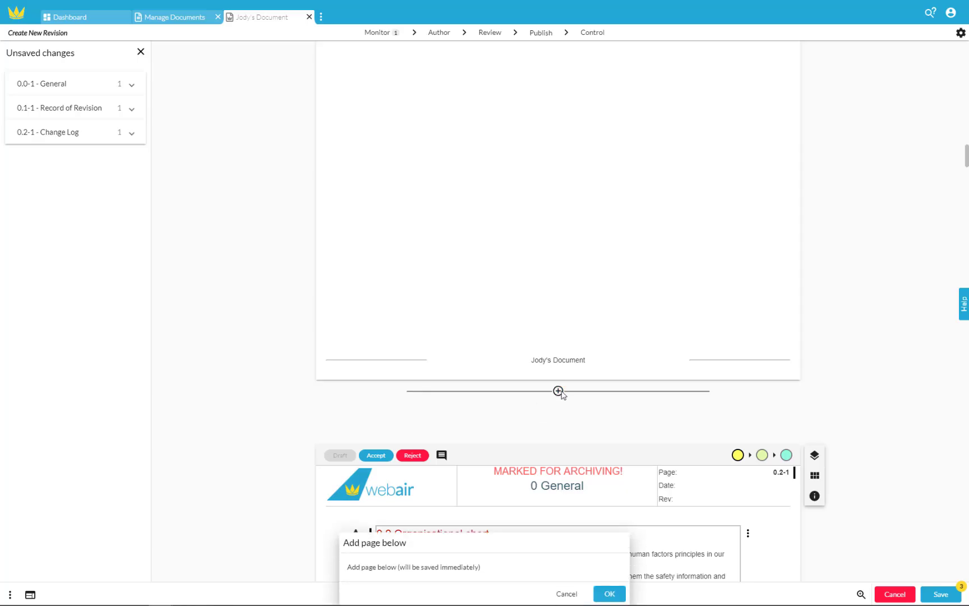
pyautogui.press('Return')
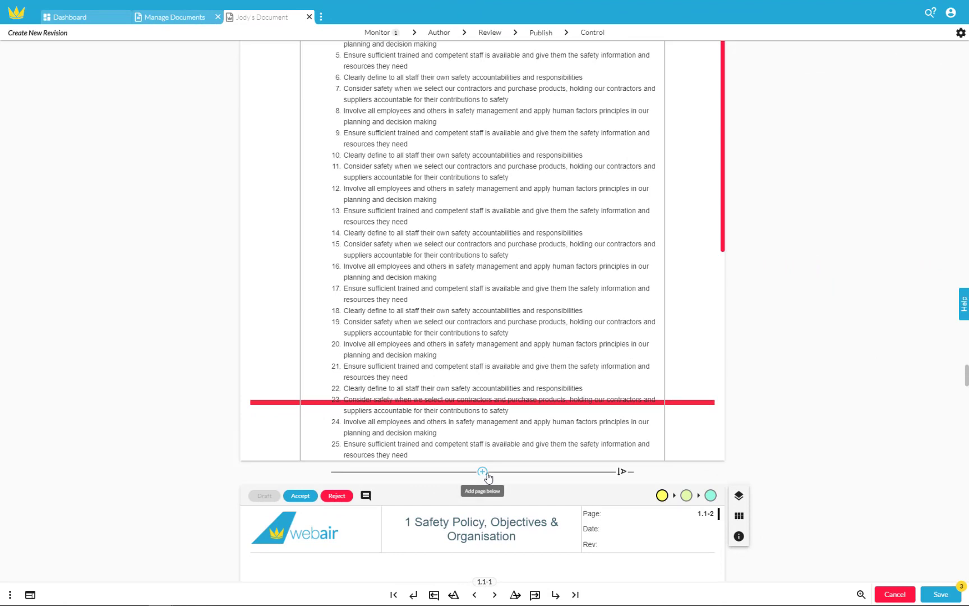
# Step: Add a page below the overflowing page 1.1-1 and move its overflow to the next page
pyautogui.click(482, 473)
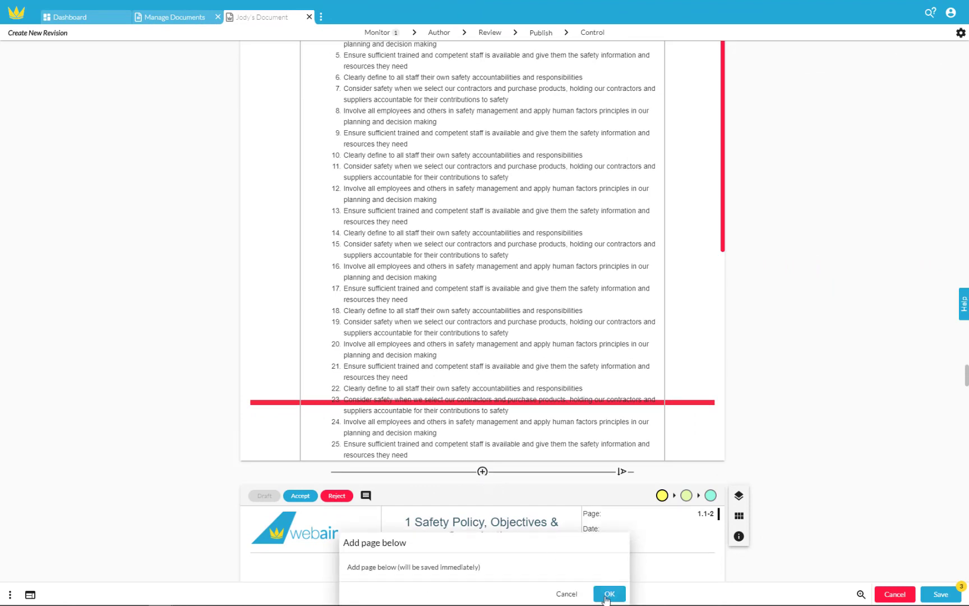
pyautogui.click(608, 597)
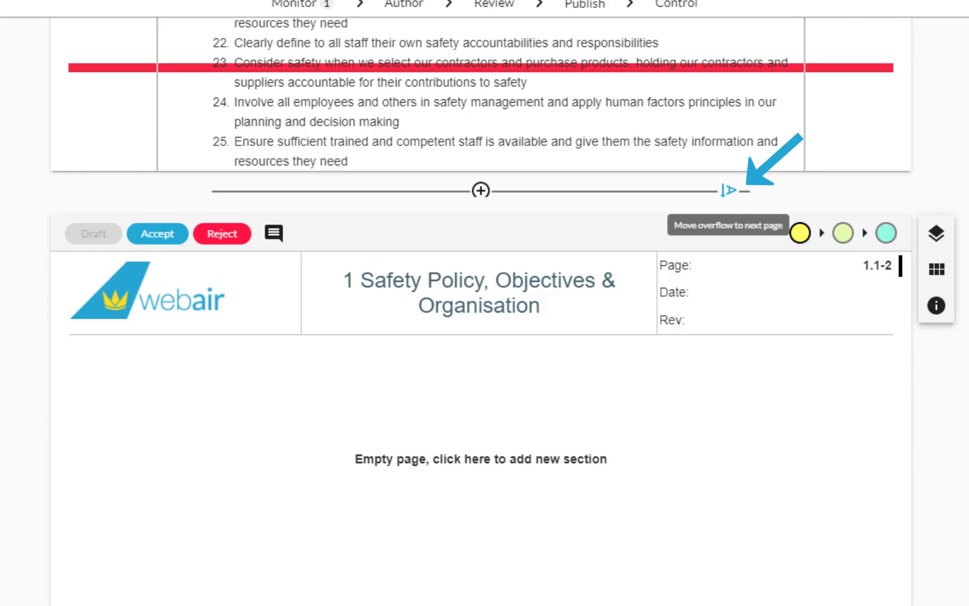
pyautogui.click(728, 190)
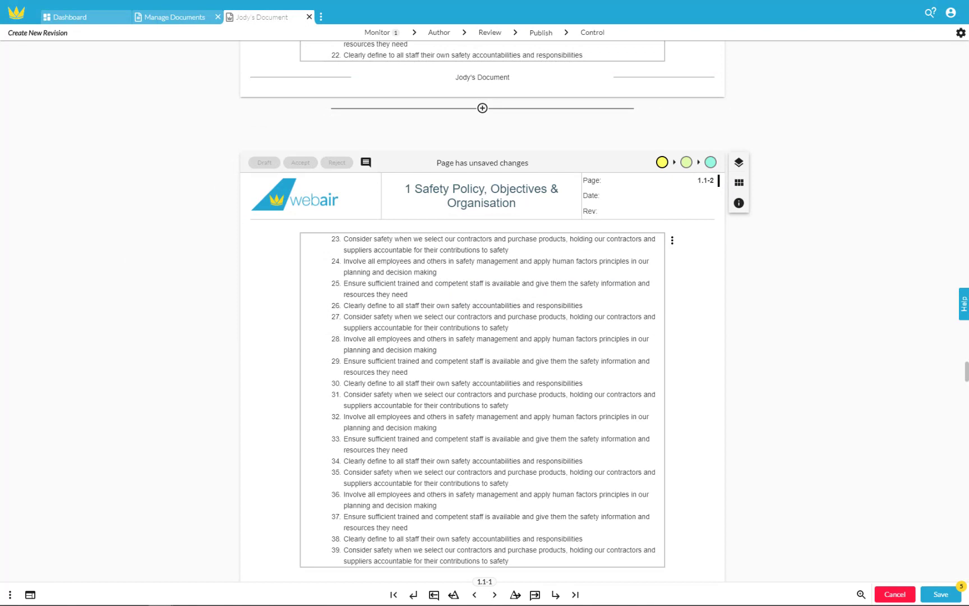
pyautogui.scroll(-1, 482, 312)
pyautogui.scroll(3, 482, 312)
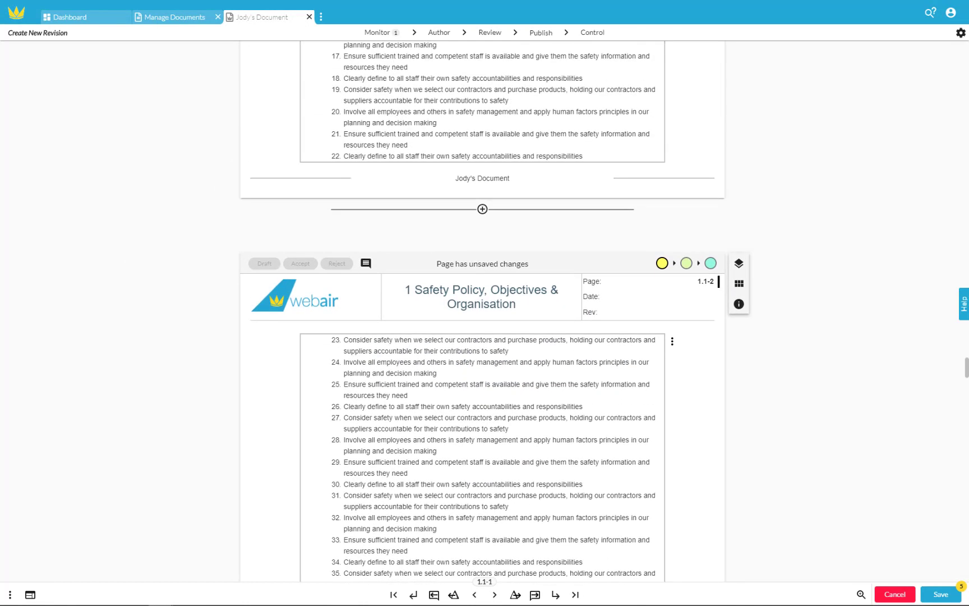
pyautogui.scroll(-3, 482, 311)
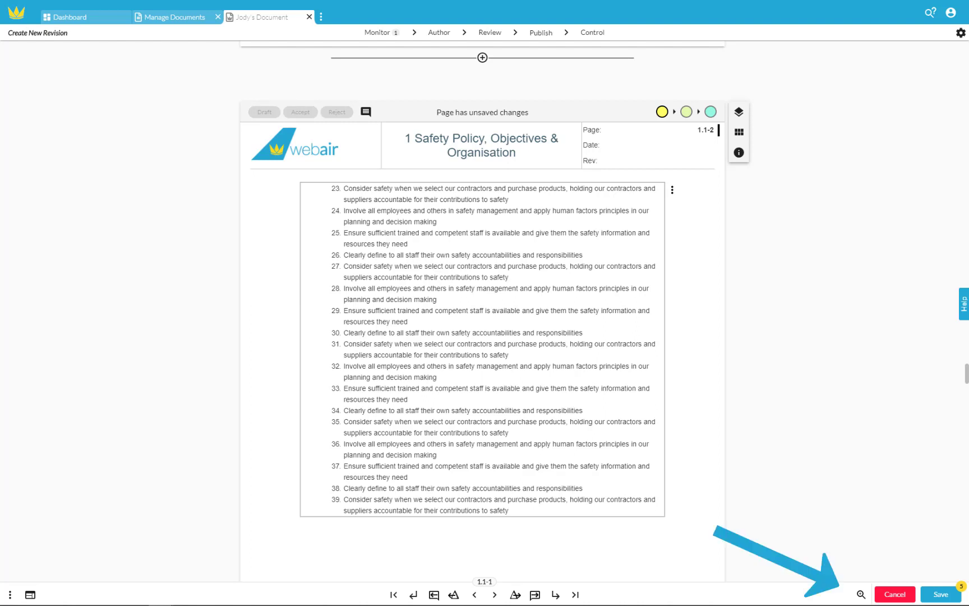
# Step: Zoom the document out to 60% and turn on the display of multiple pages
pyautogui.click(861, 594)
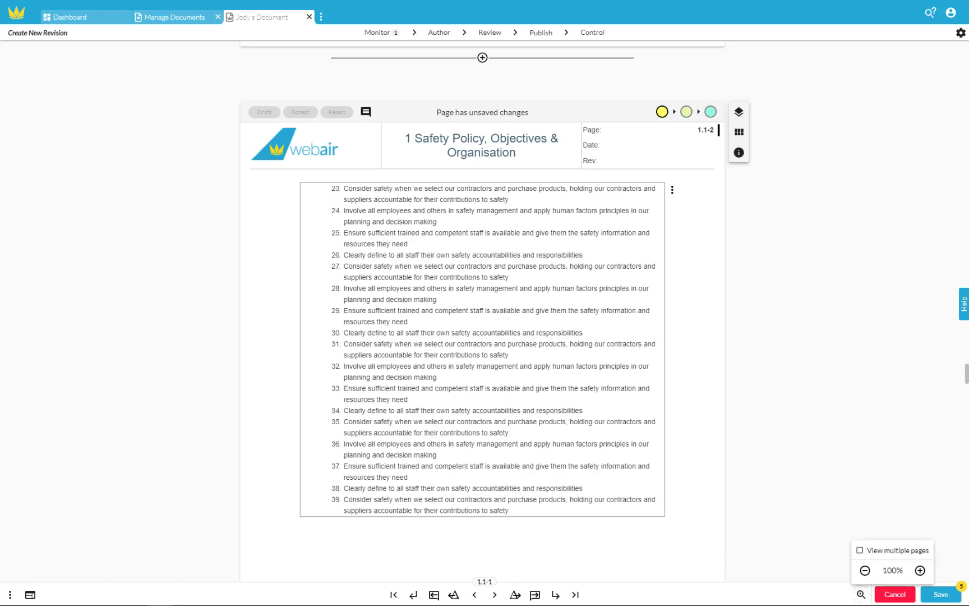
pyautogui.click(865, 570)
pyautogui.click(865, 569)
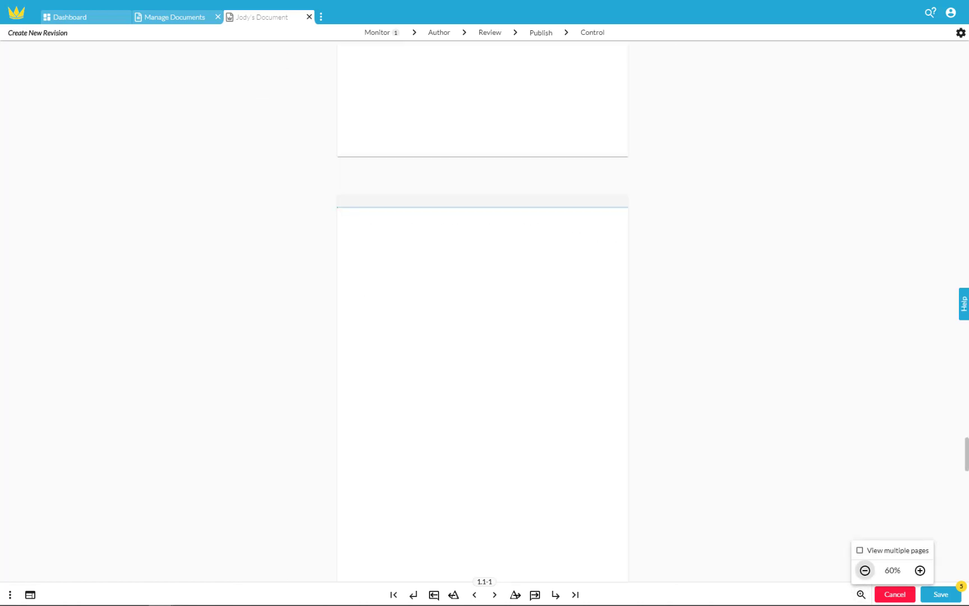
pyautogui.click(860, 550)
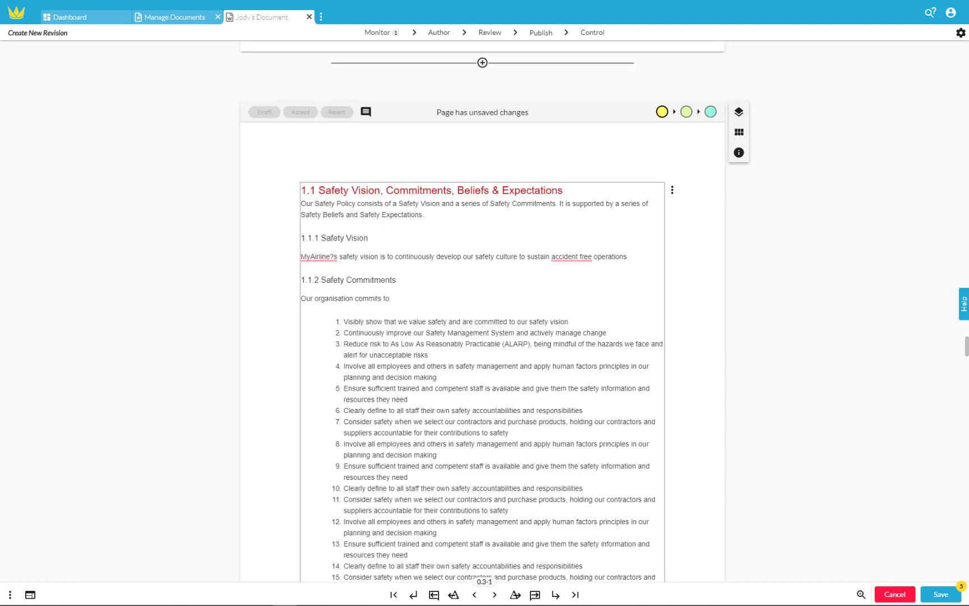
# Step: Start text editing at the first item of the Safety Commitments list, and open the Document Editor help
pyautogui.click(569, 322)
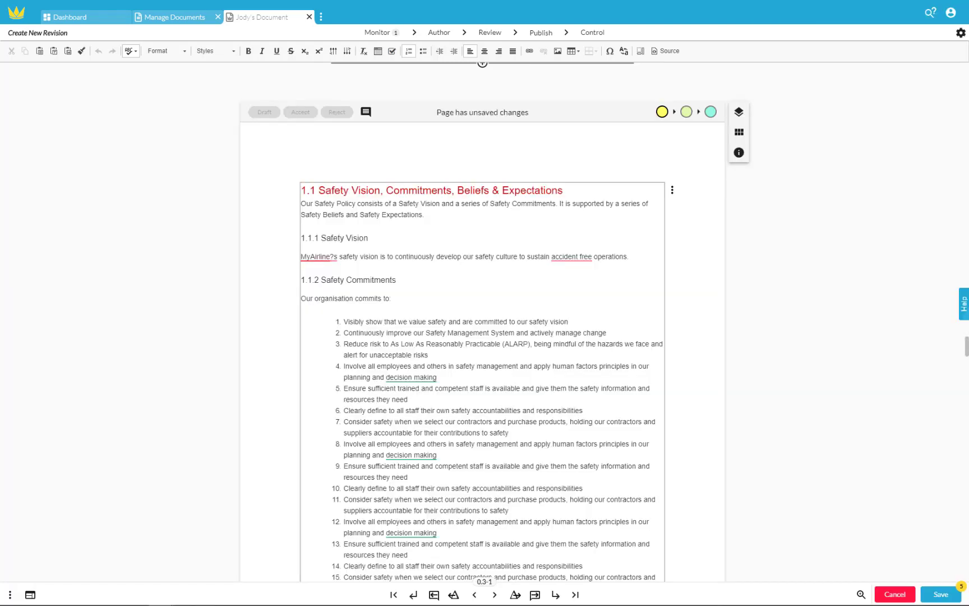
pyautogui.click(963, 303)
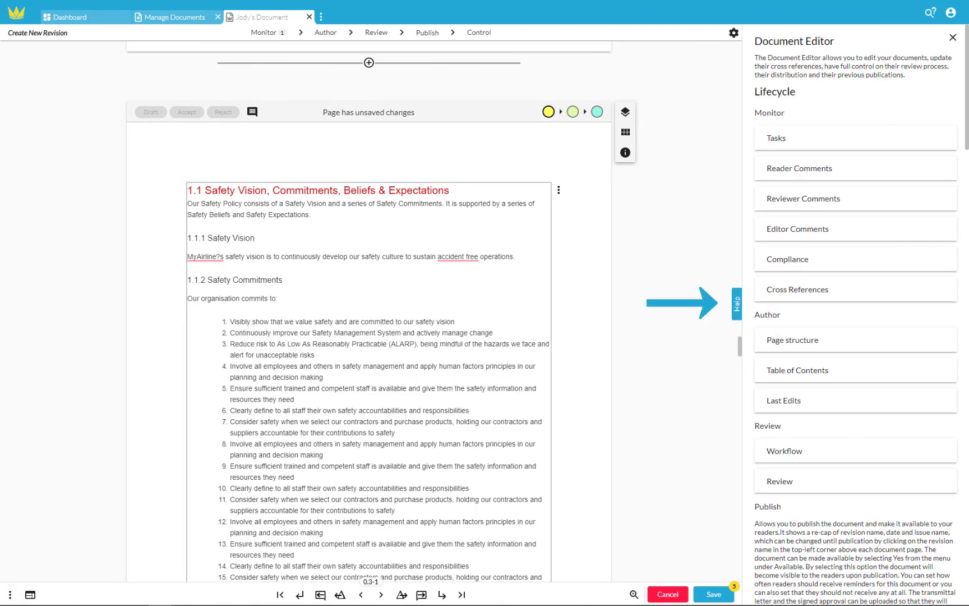